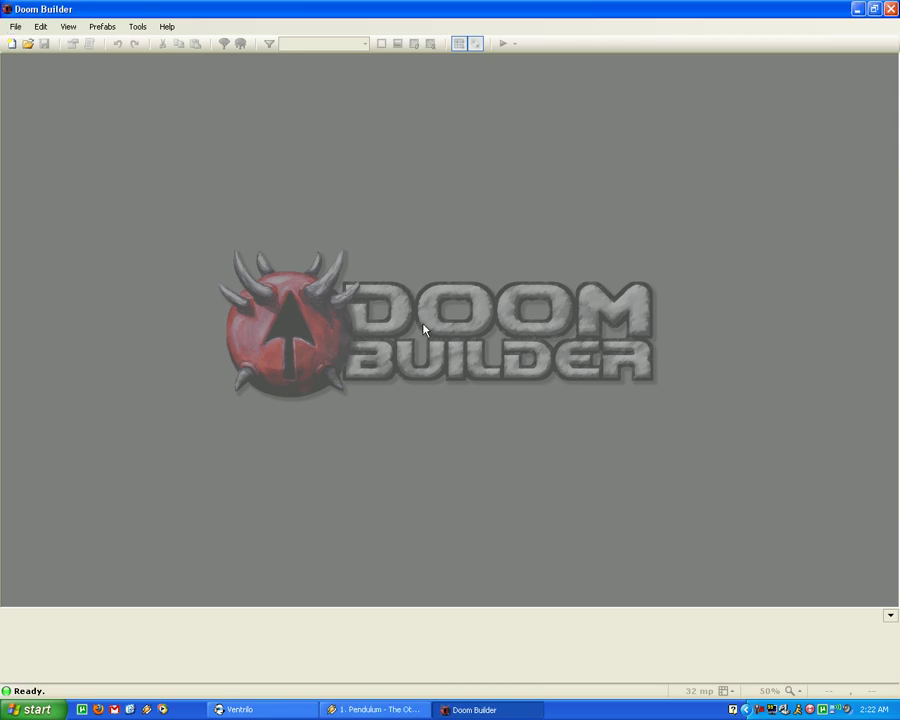
# - Browse the File, Edit and View menus on the empty start screen, ending at Tools
pyautogui.click(13, 26)
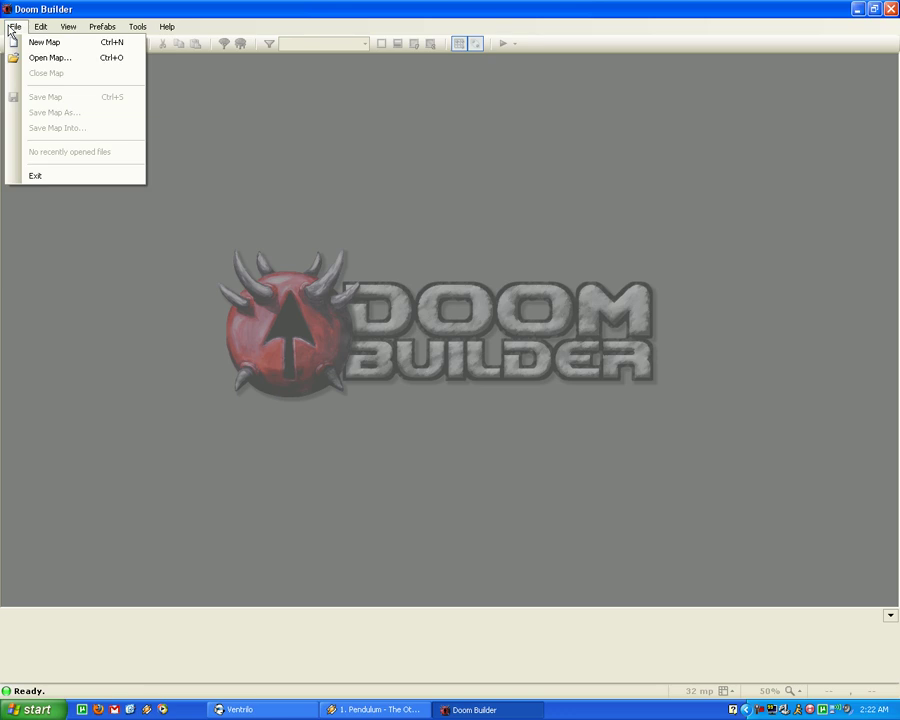
pyautogui.click(12, 27)
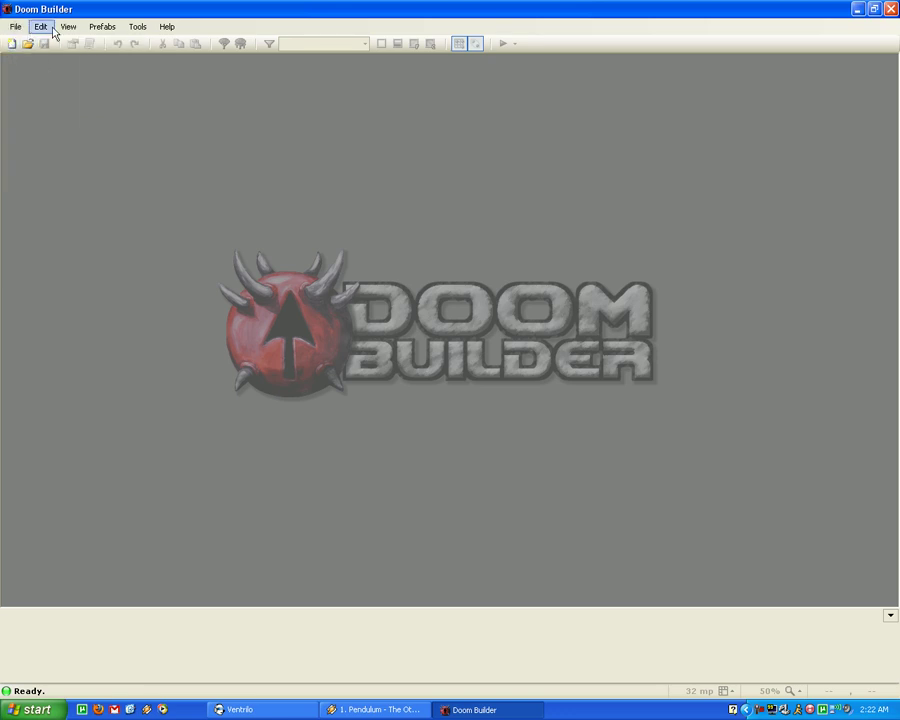
pyautogui.click(40, 26)
pyautogui.moveTo(72, 27)
pyautogui.moveTo(137, 30)
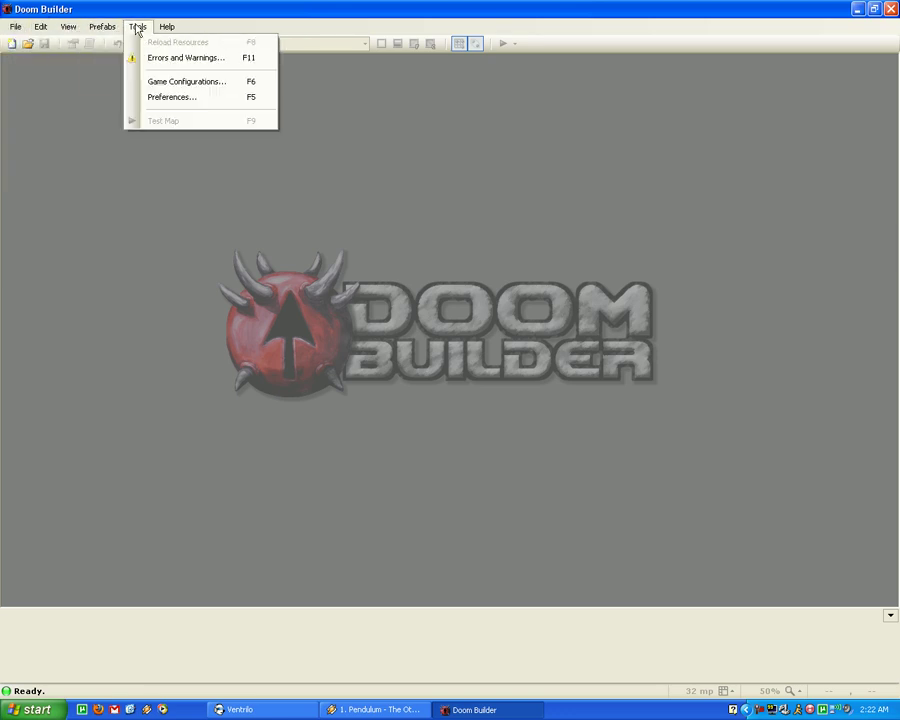
# - In Game Configurations, give Doom 2 the resource DOOM2.WAD from J:\Programs\Doom 2
pyautogui.click(172, 86)
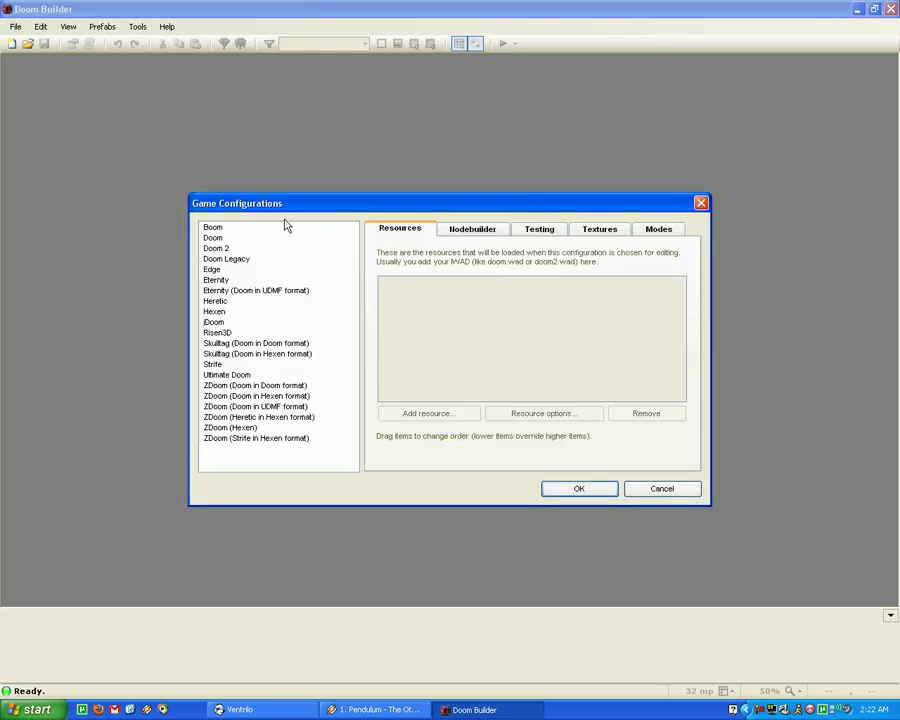
pyautogui.click(228, 259)
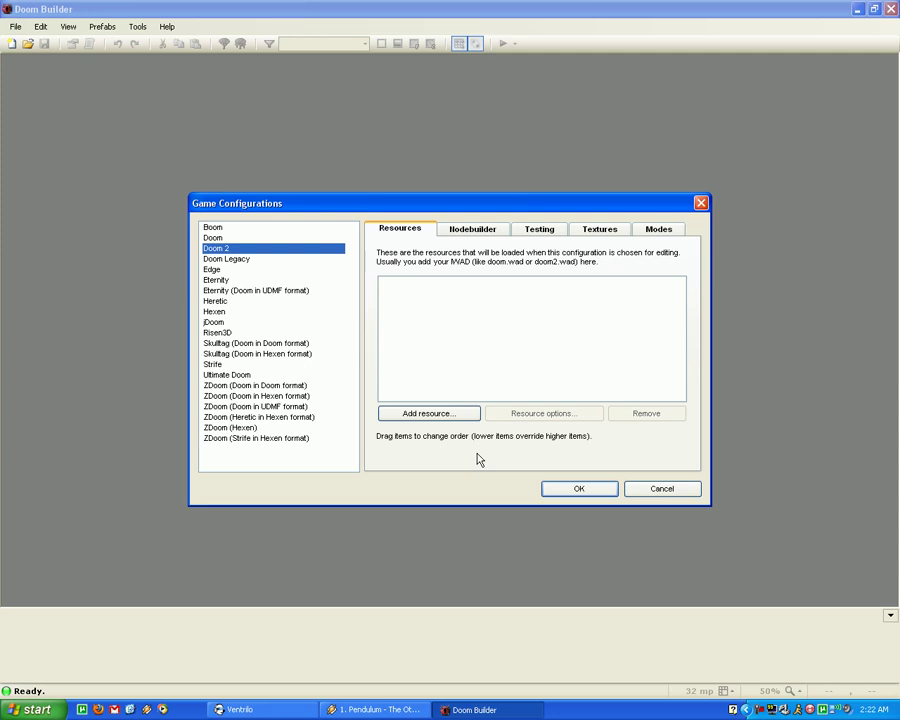
pyautogui.click(446, 412)
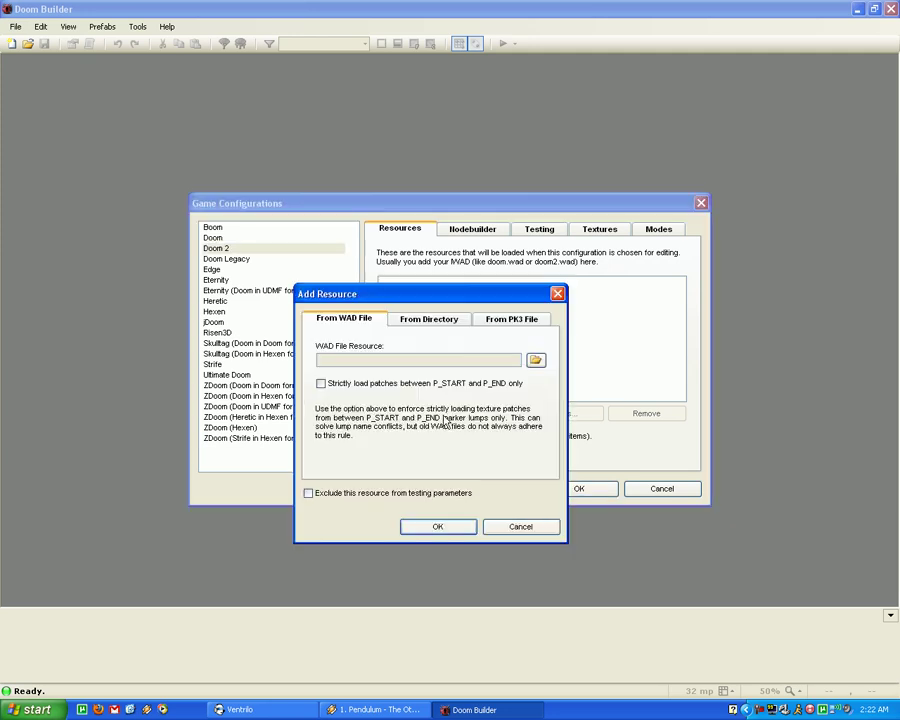
pyautogui.click(537, 360)
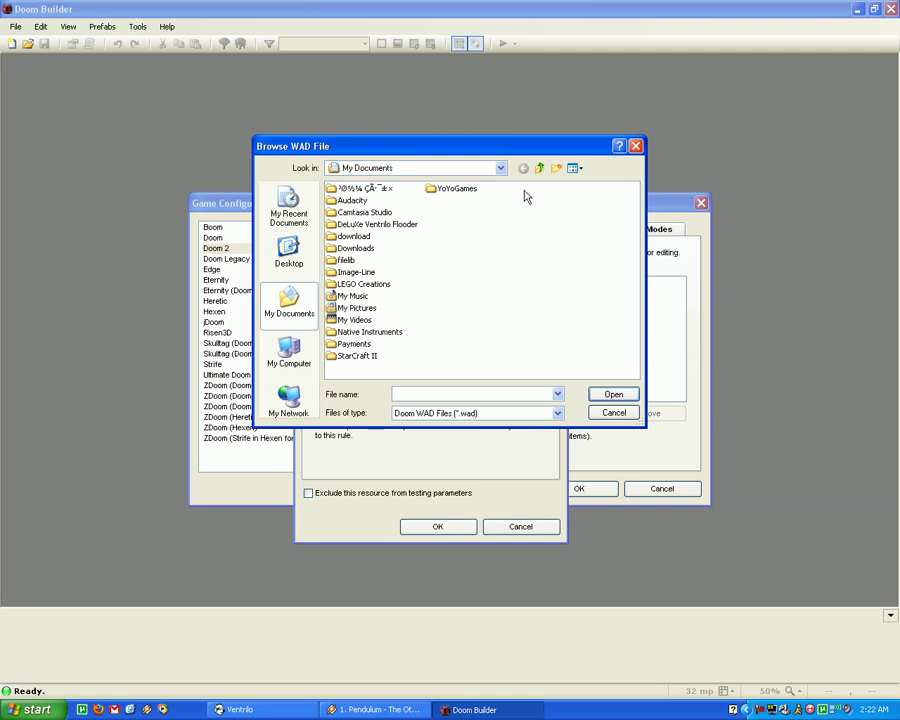
pyautogui.click(539, 168)
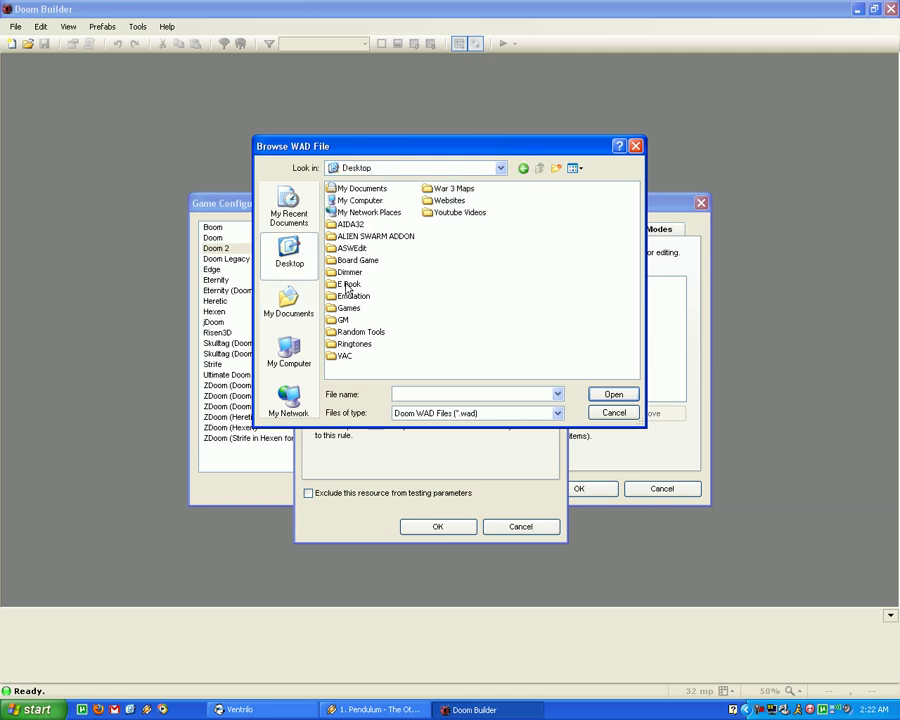
pyautogui.doubleClick(360, 200)
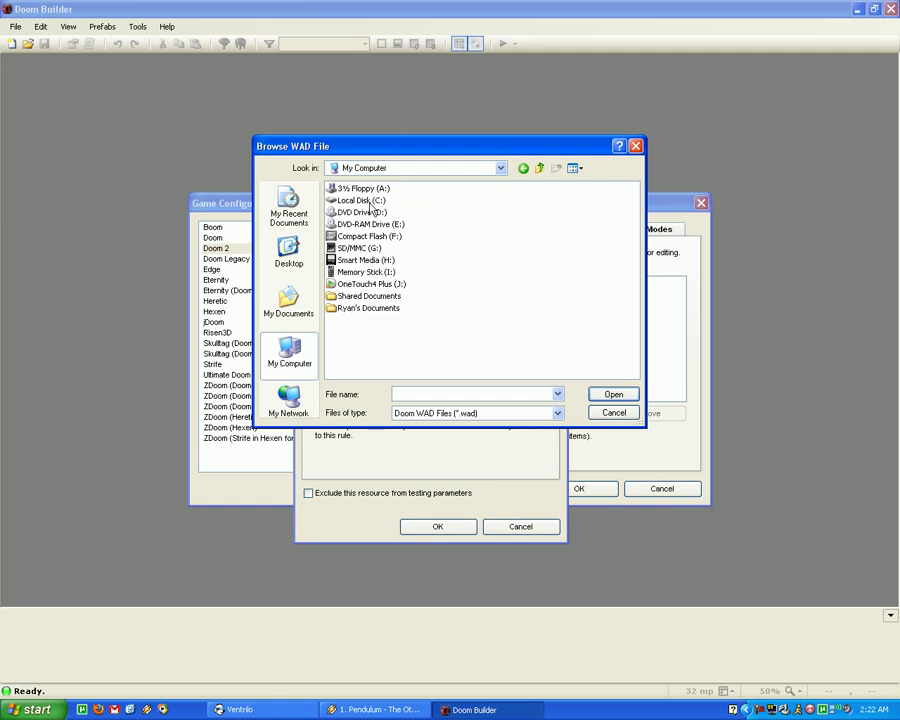
pyautogui.doubleClick(370, 284)
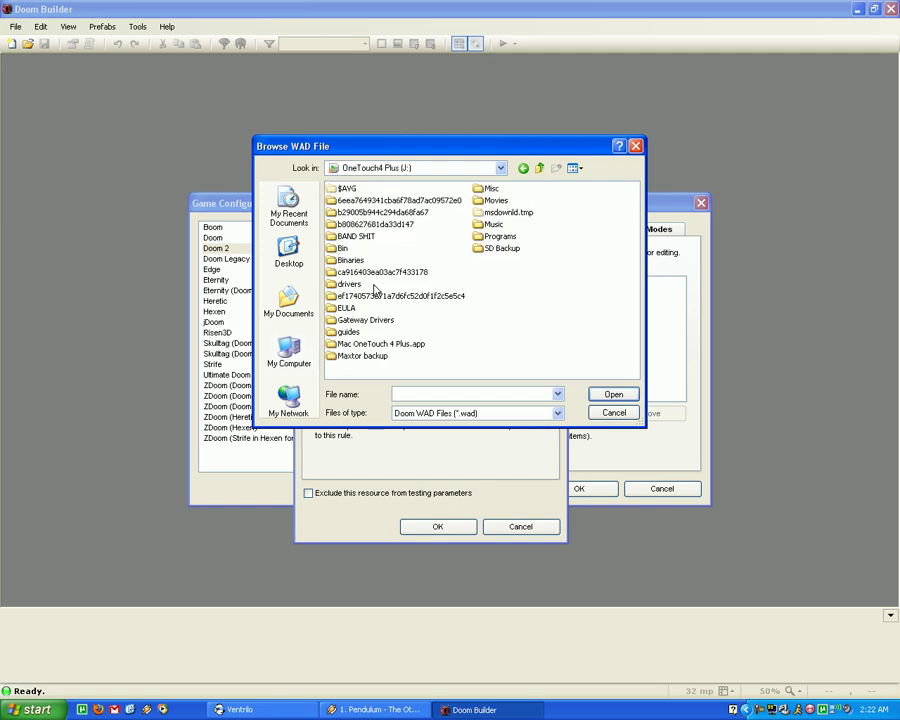
pyautogui.doubleClick(493, 237)
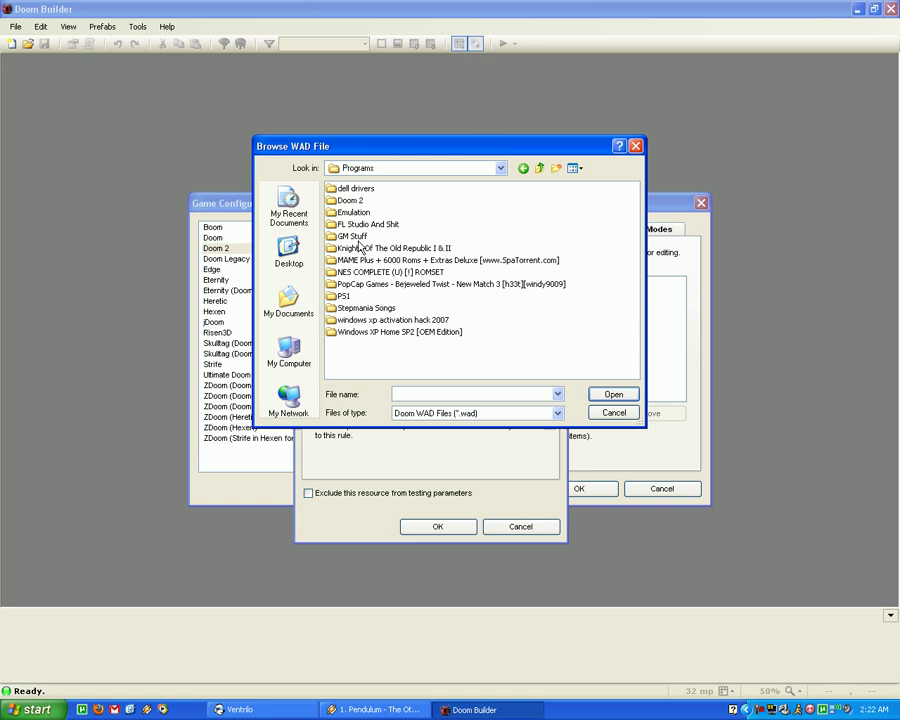
pyautogui.doubleClick(352, 201)
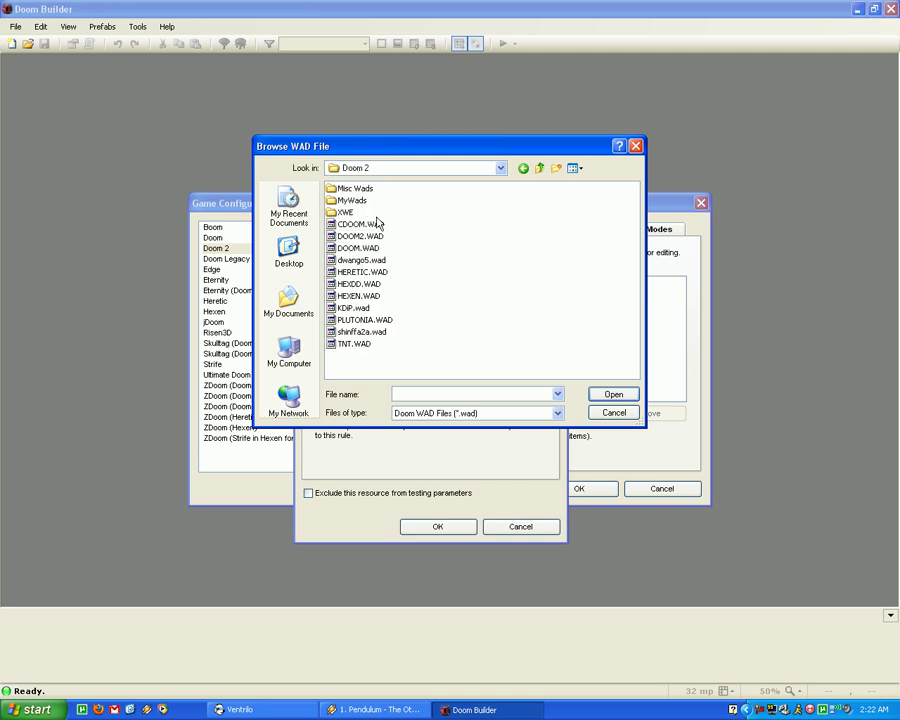
pyautogui.doubleClick(360, 236)
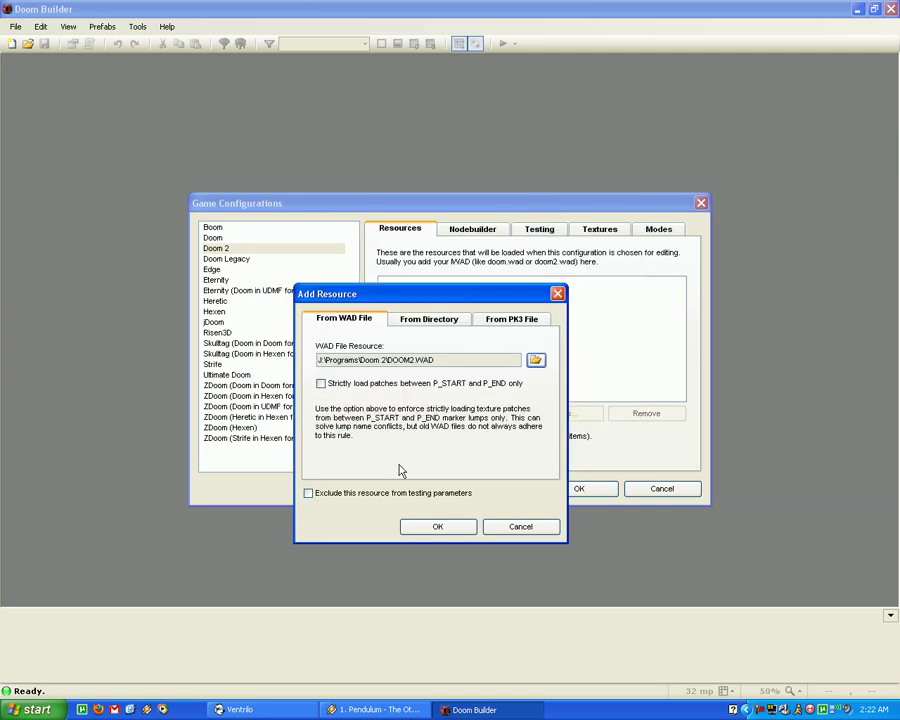
pyautogui.click(437, 526)
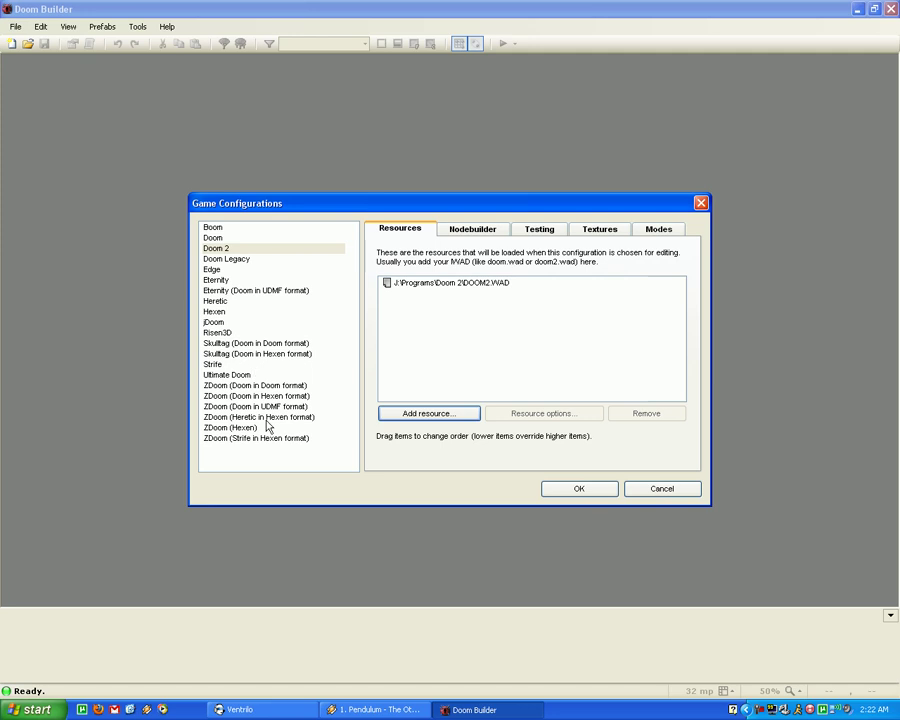
# - Add DOOM2.WAD as a resource for the ZDoom (Doom in Hexen format) configuration
pyautogui.click(266, 386)
pyautogui.click(290, 397)
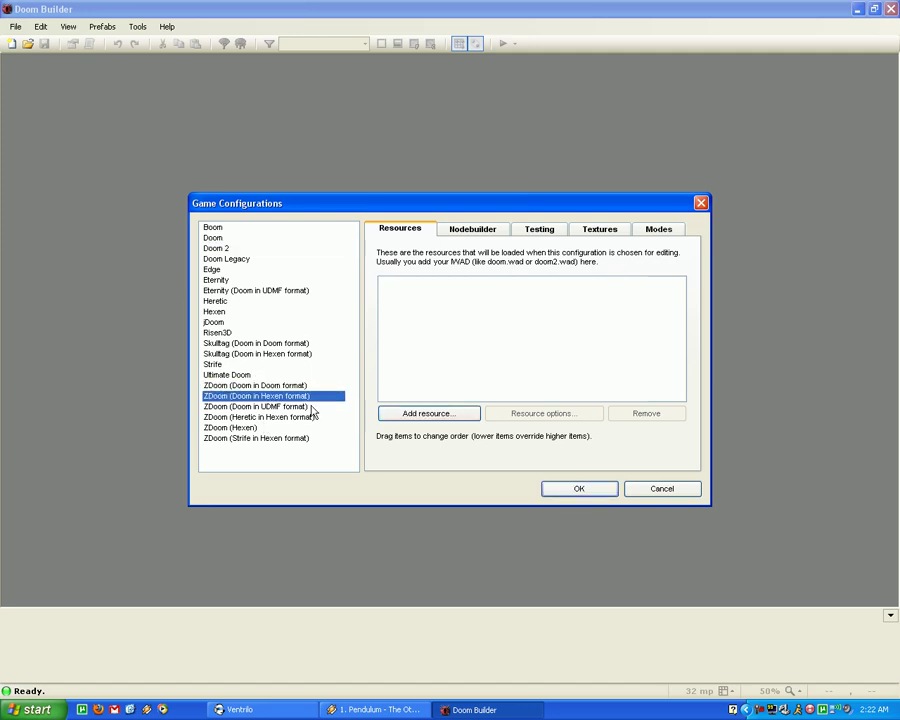
pyautogui.click(440, 414)
pyautogui.click(535, 360)
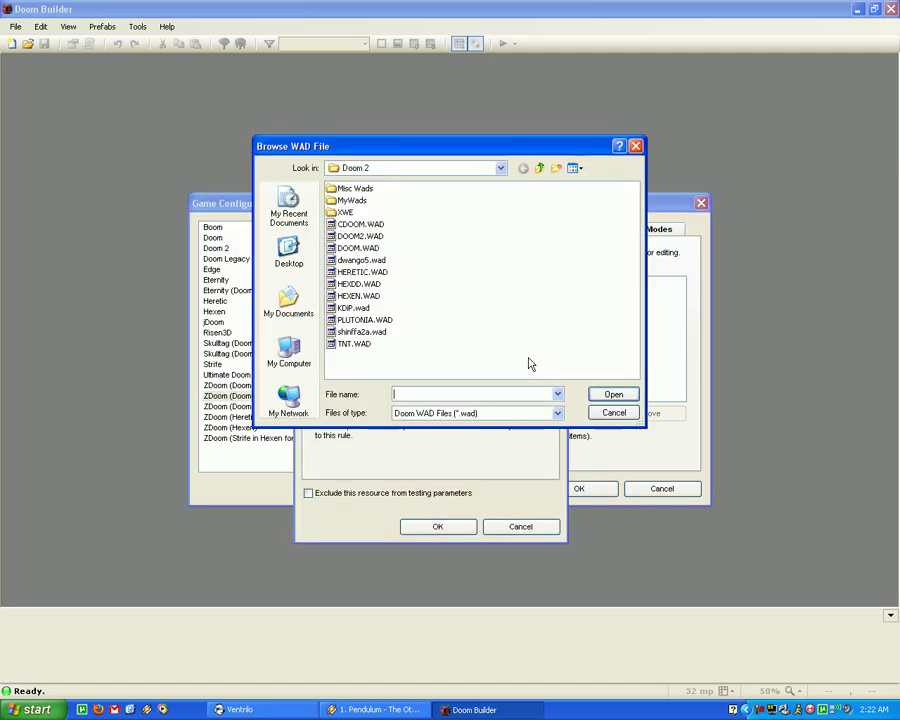
pyautogui.doubleClick(355, 236)
pyautogui.click(448, 527)
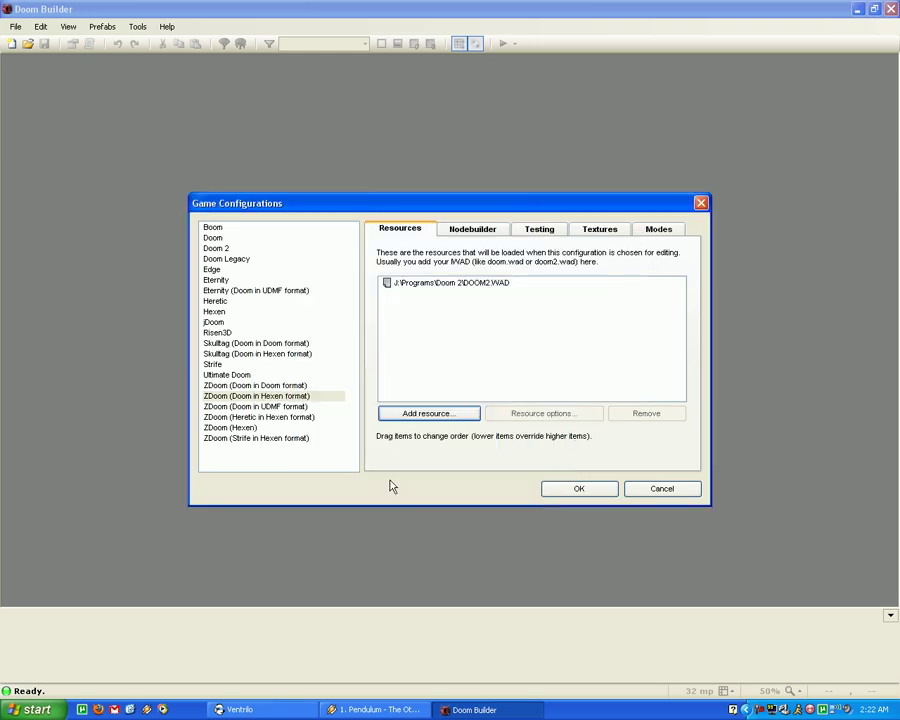
# - Review the Nodebuilder, Testing, Textures and Modes tabs, then save the configurations
pyautogui.click(497, 236)
pyautogui.click(524, 235)
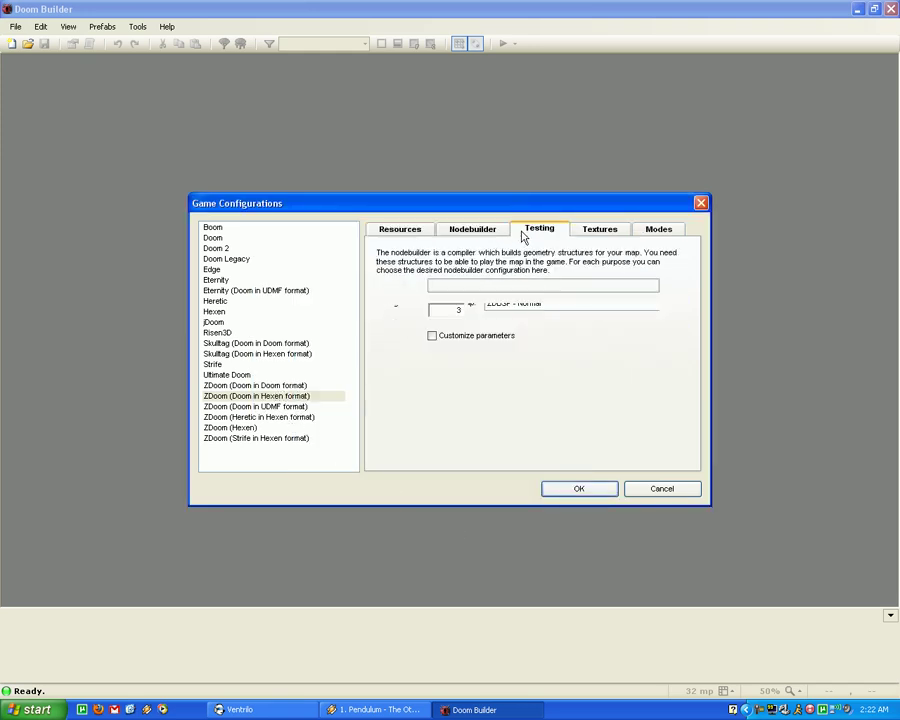
pyautogui.click(598, 233)
pyautogui.click(539, 233)
pyautogui.click(476, 235)
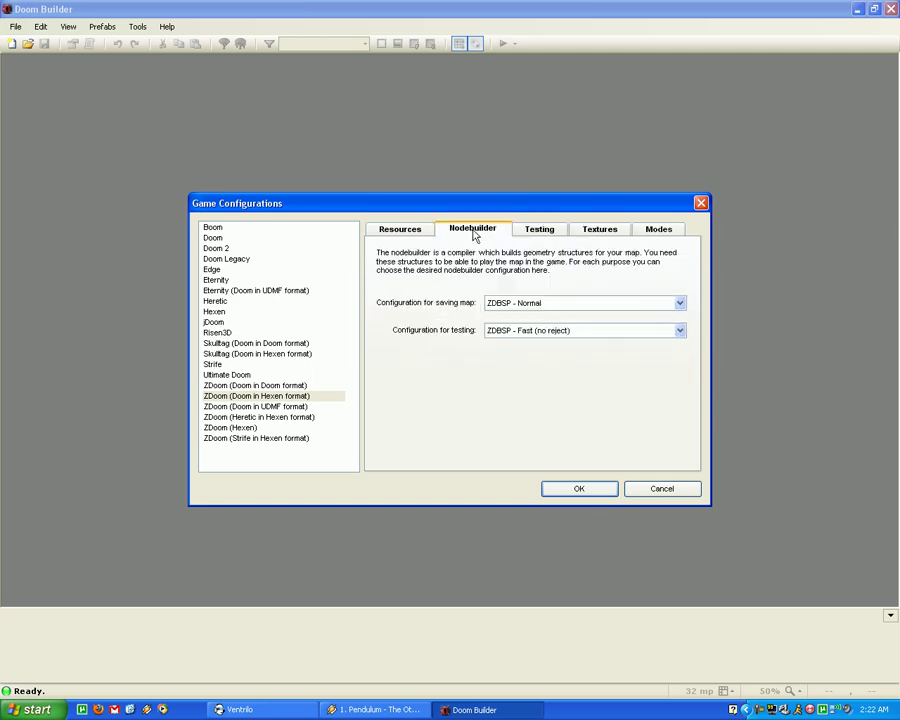
pyautogui.click(529, 234)
pyautogui.click(652, 230)
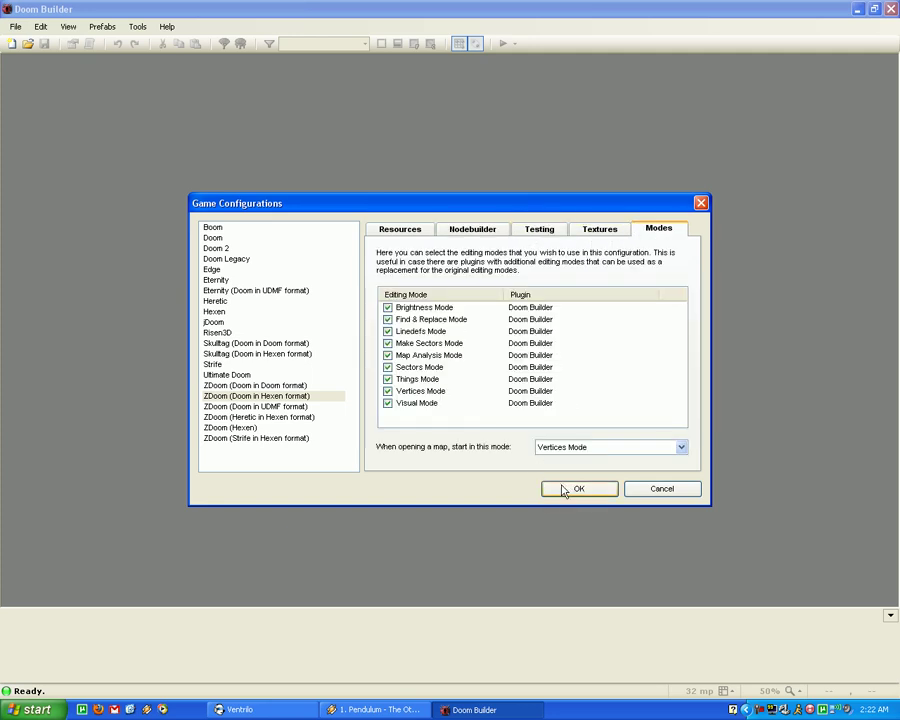
pyautogui.click(586, 490)
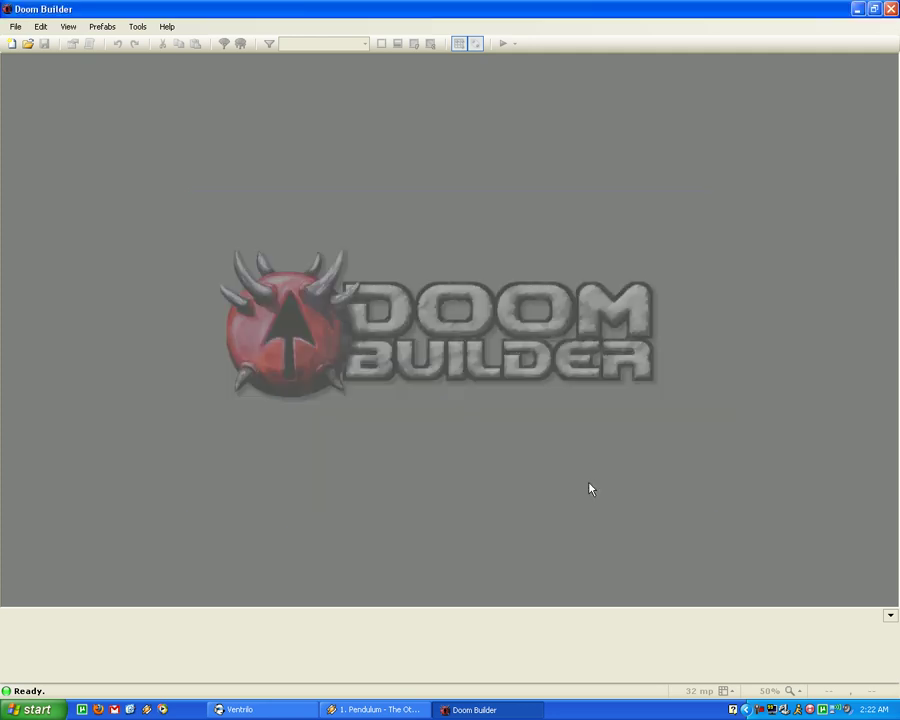
# - In Preferences, look through the Controls, Appearance, Pasting and Editing tabs, selecting the stitch range value
pyautogui.click(136, 27)
pyautogui.click(169, 96)
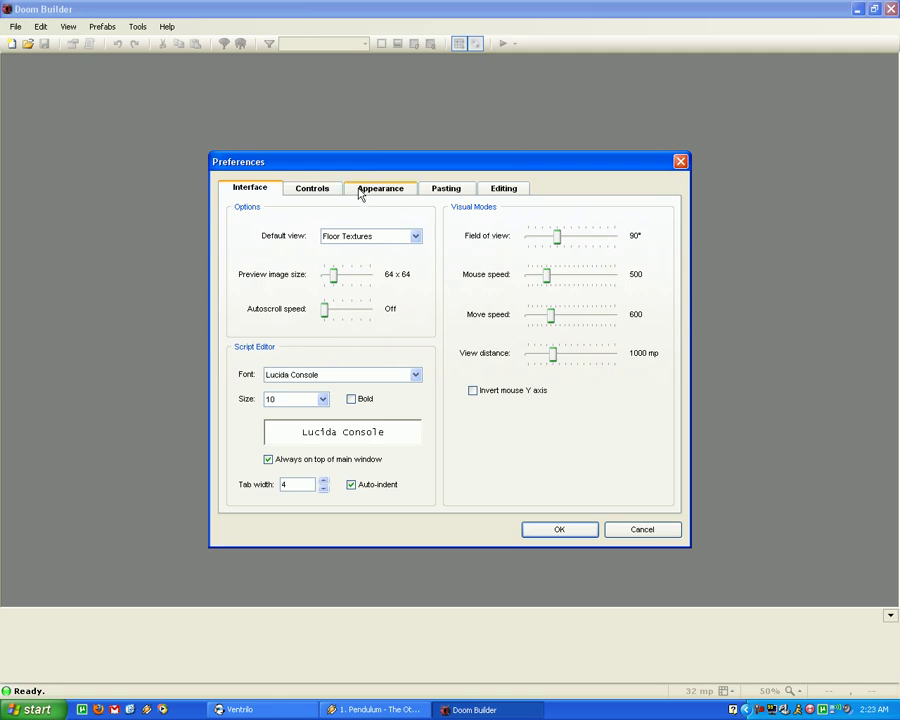
pyautogui.click(308, 190)
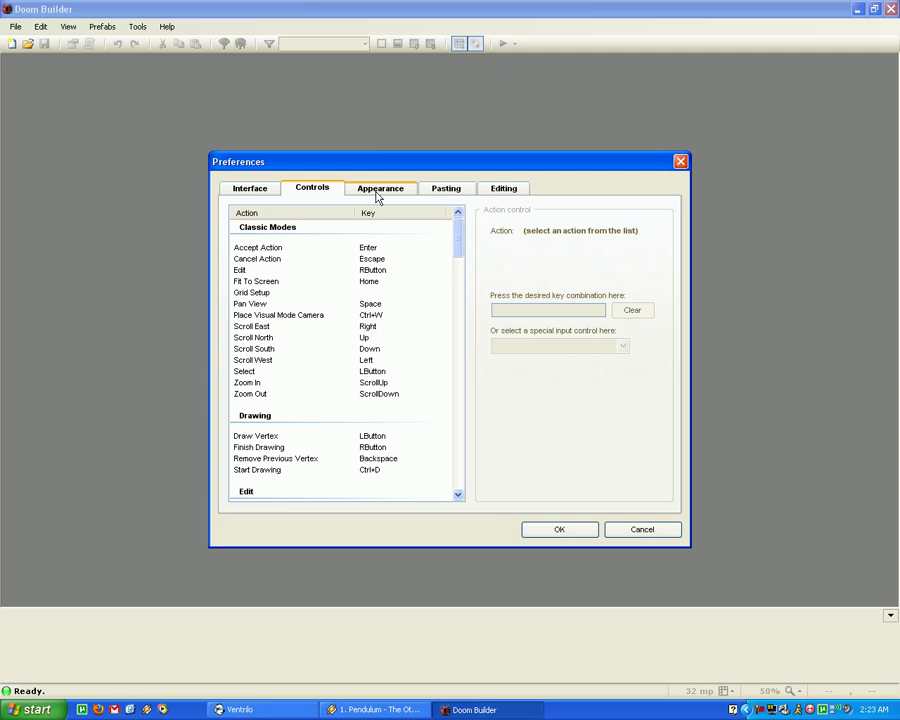
pyautogui.click(378, 193)
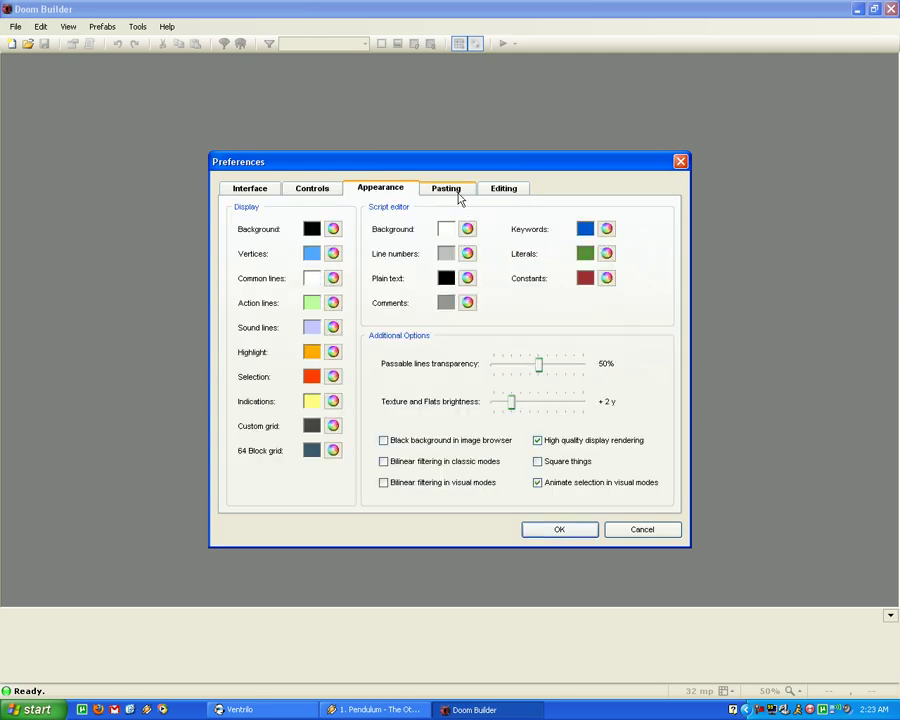
pyautogui.click(456, 192)
pyautogui.click(402, 192)
pyautogui.click(446, 188)
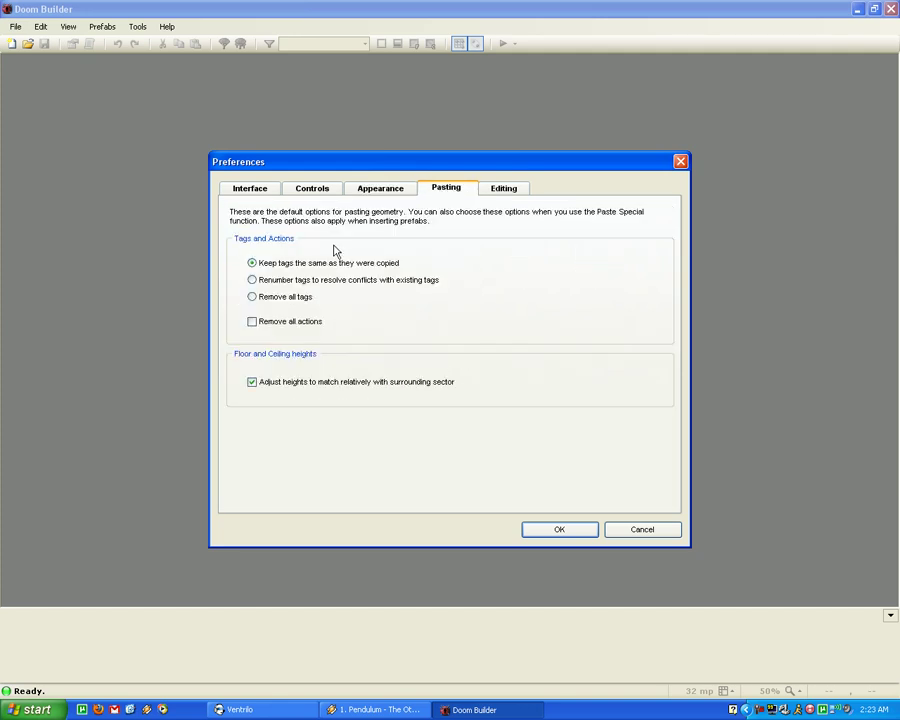
pyautogui.click(374, 190)
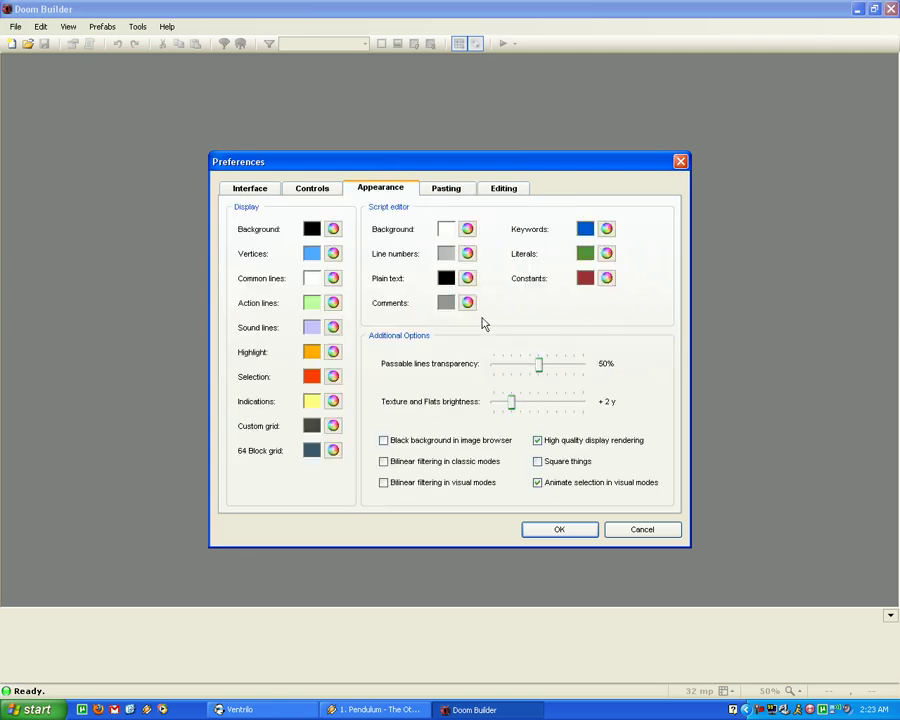
pyautogui.click(510, 190)
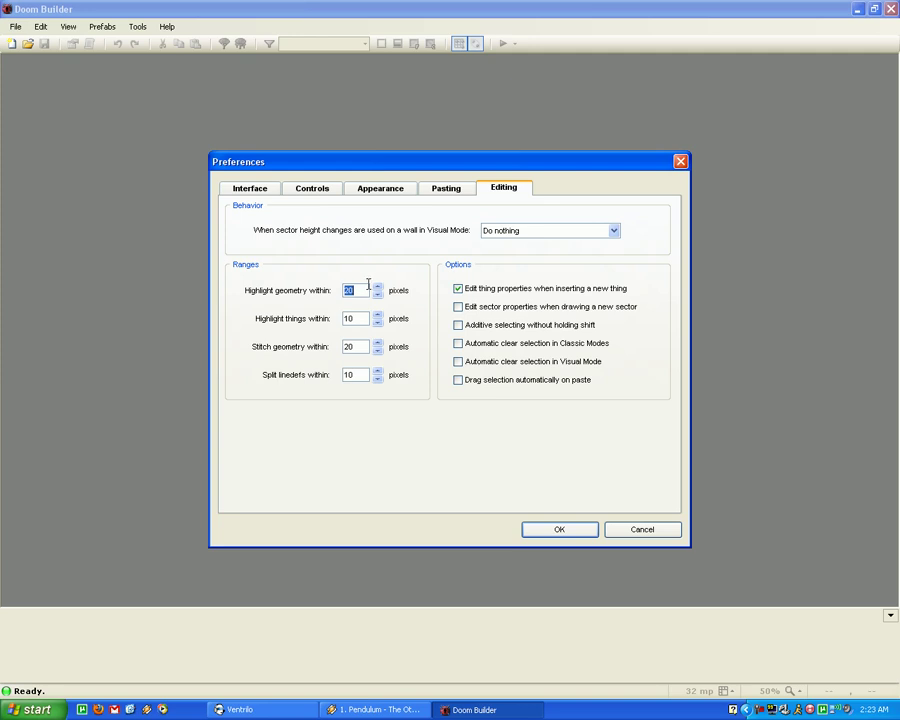
pyautogui.doubleClick(348, 346)
# - Close Preferences and start a new MAP01 using ZDoom (Doom in Hexen format)
pyautogui.click(560, 530)
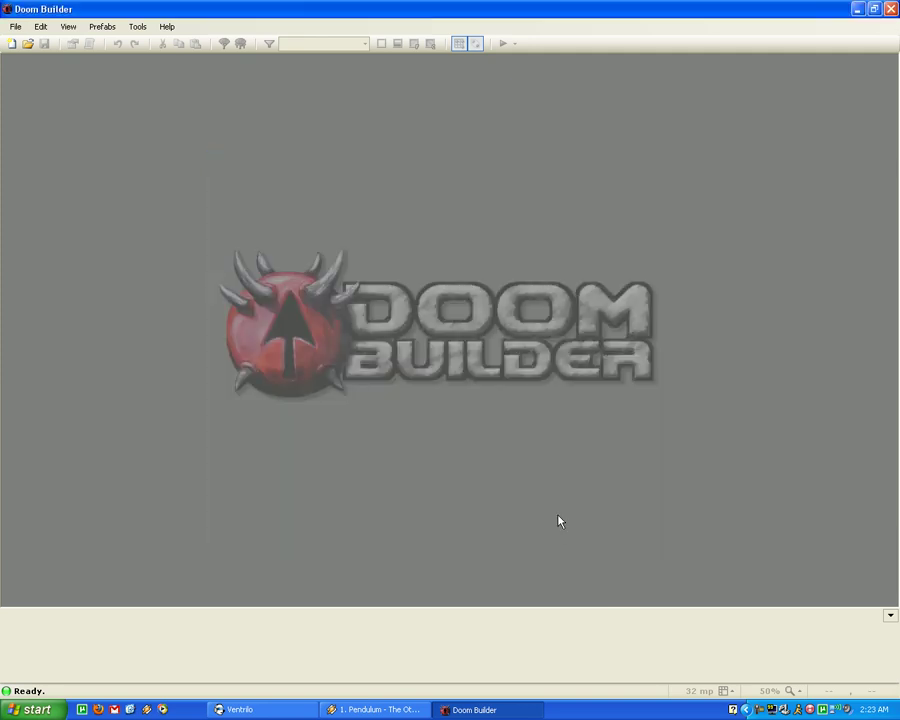
pyautogui.click(11, 44)
pyautogui.click(449, 244)
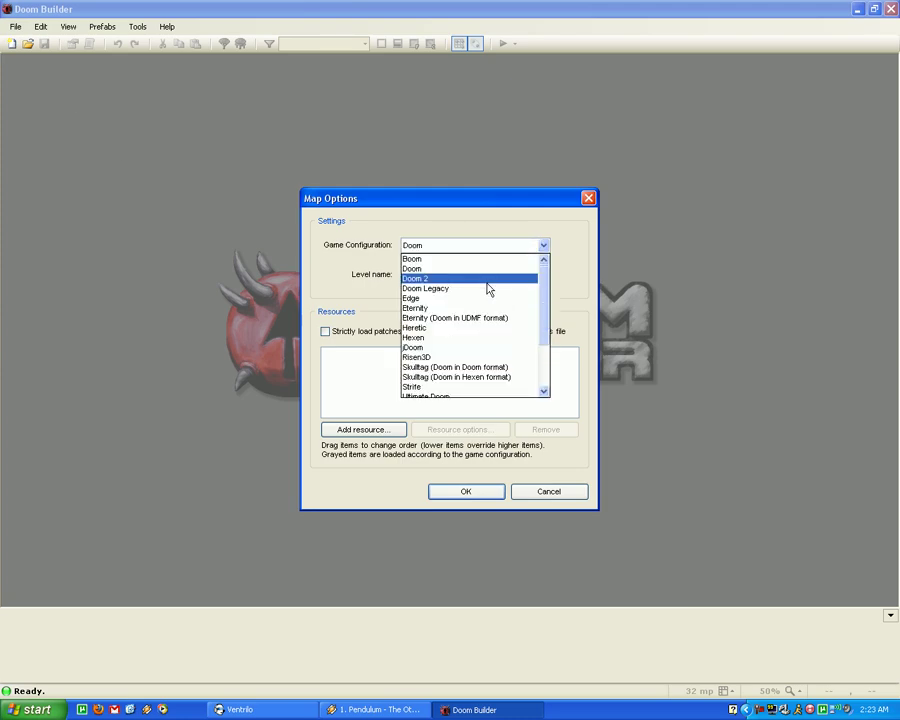
pyautogui.scroll(-3, 478, 300)
pyautogui.click(497, 348)
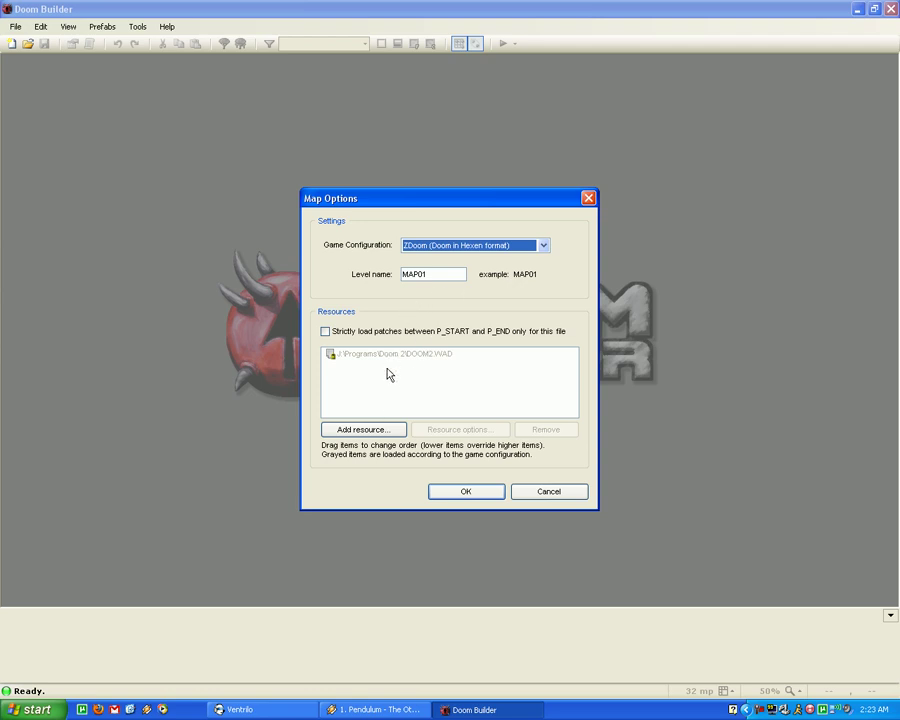
pyautogui.click(466, 495)
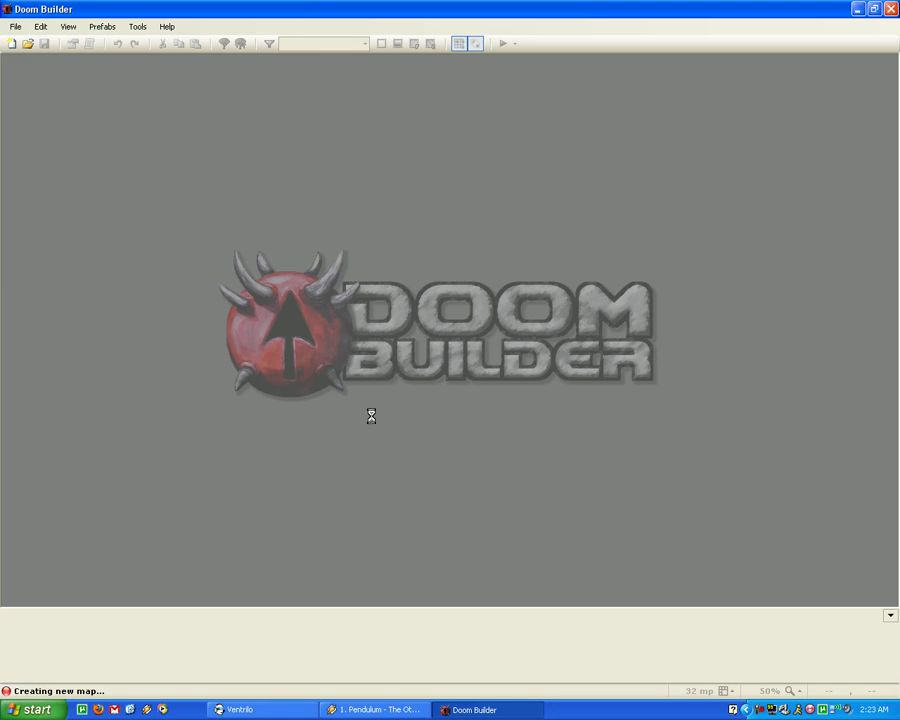
pyautogui.rightClick(416, 712)
# - Close Winamp, then exit Fraps and another background tray program
pyautogui.click(422, 699)
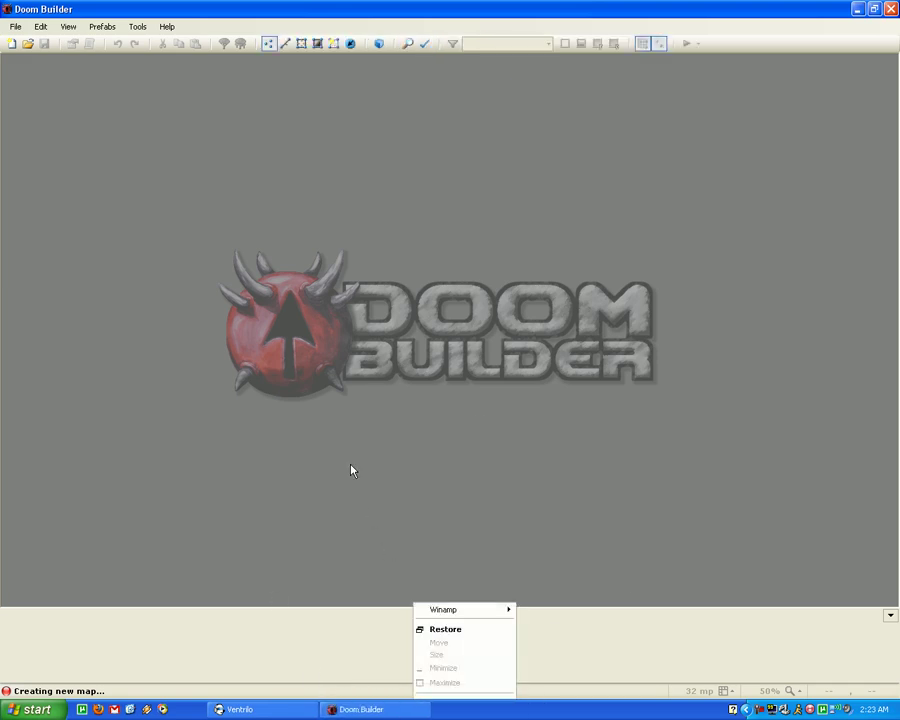
pyautogui.scroll(-4, 312, 238)
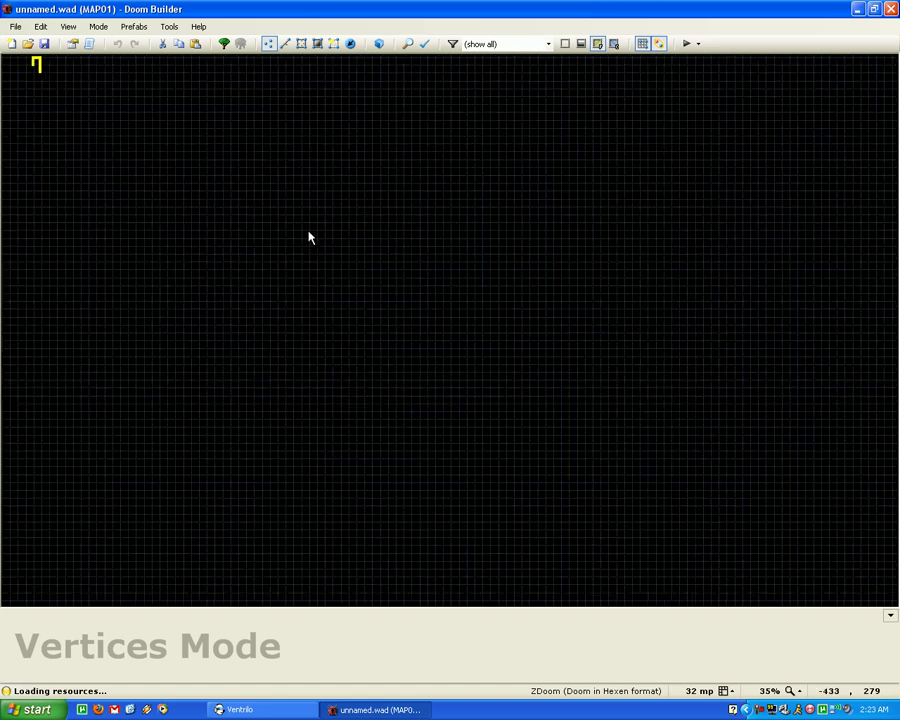
pyautogui.scroll(4, 336, 262)
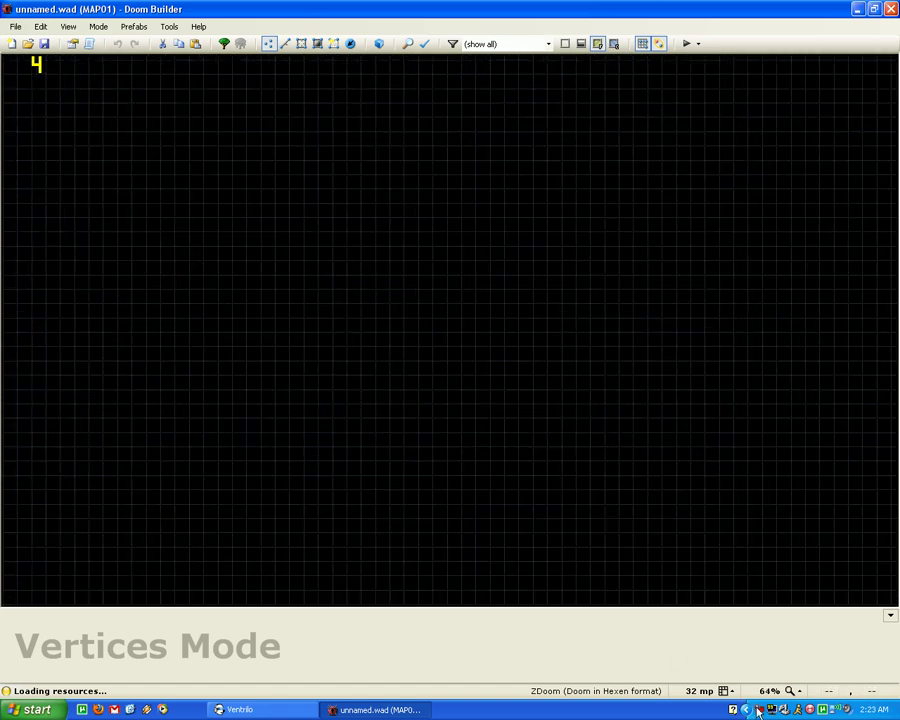
pyautogui.rightClick(771, 711)
pyautogui.click(713, 695)
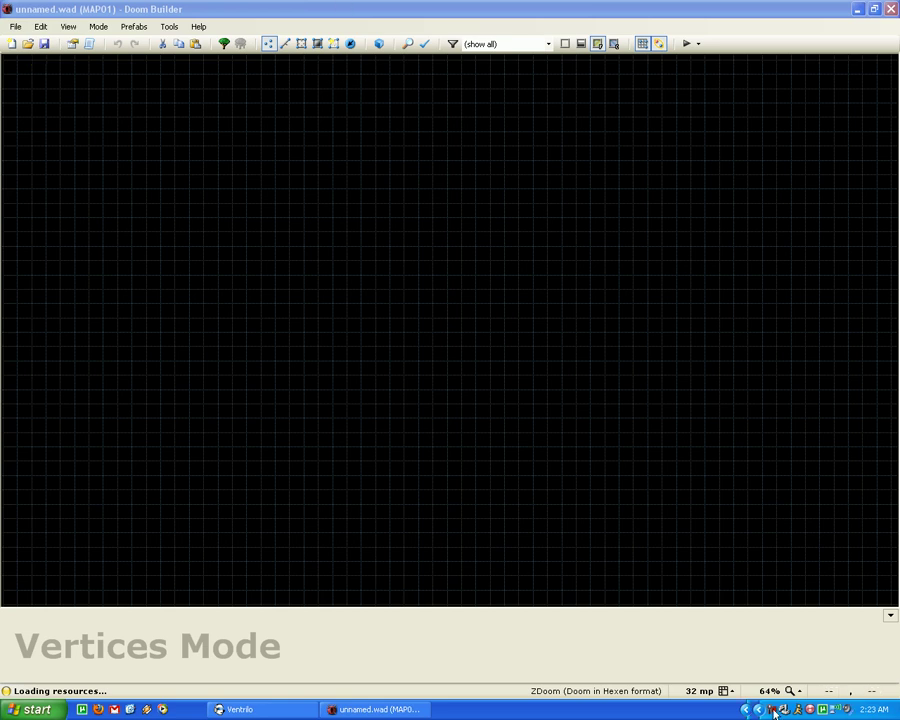
pyautogui.rightClick(786, 712)
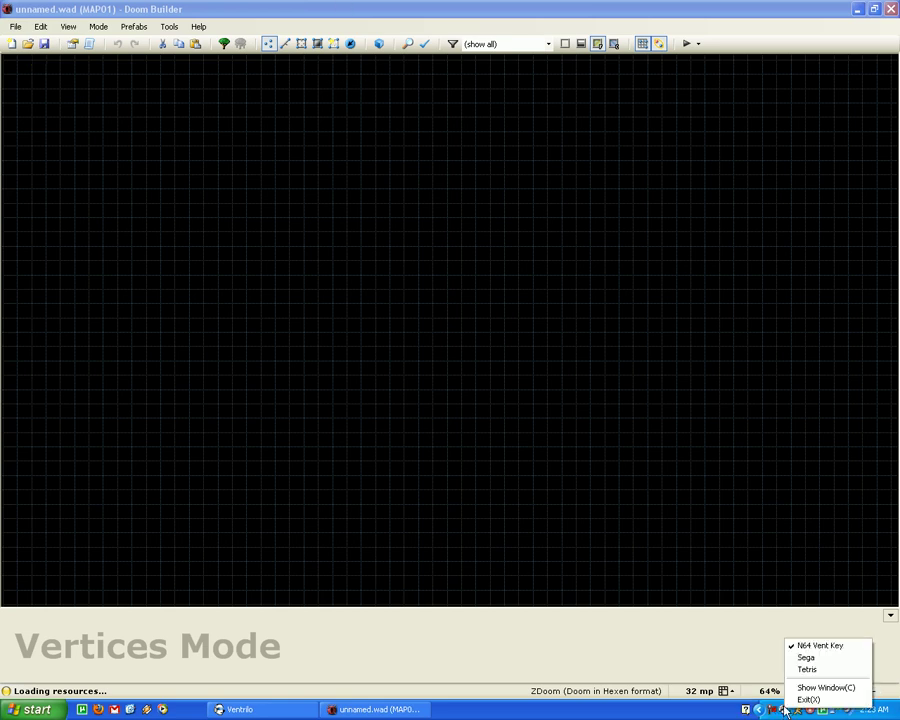
pyautogui.click(802, 694)
pyautogui.scroll(-3, 394, 213)
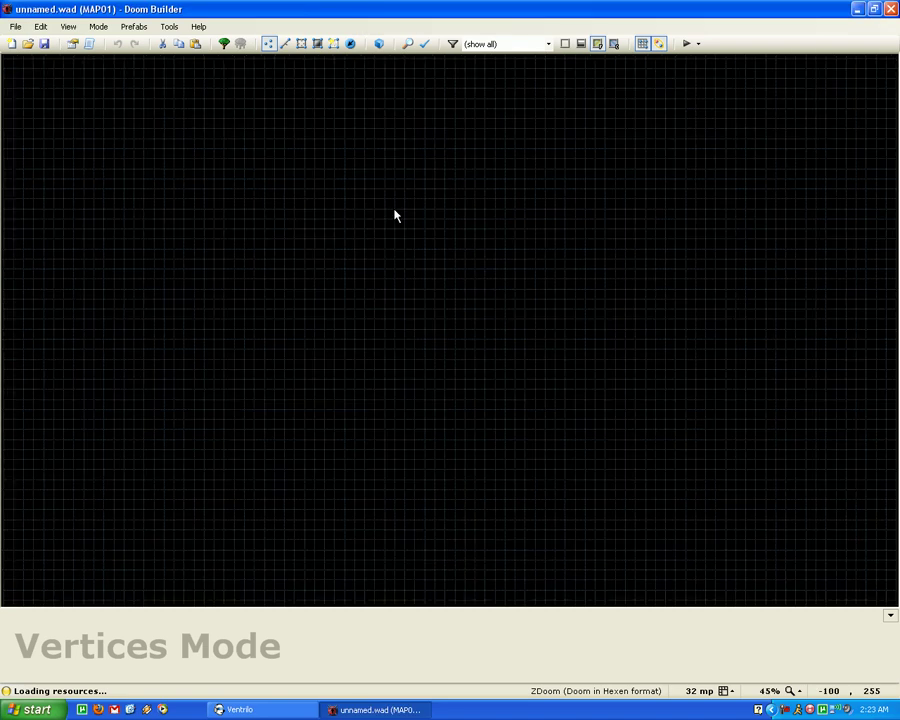
# - Draw the outer 256x256 square room in Drawing Mode
pyautogui.scroll(4, 386, 217)
pyautogui.press('d')
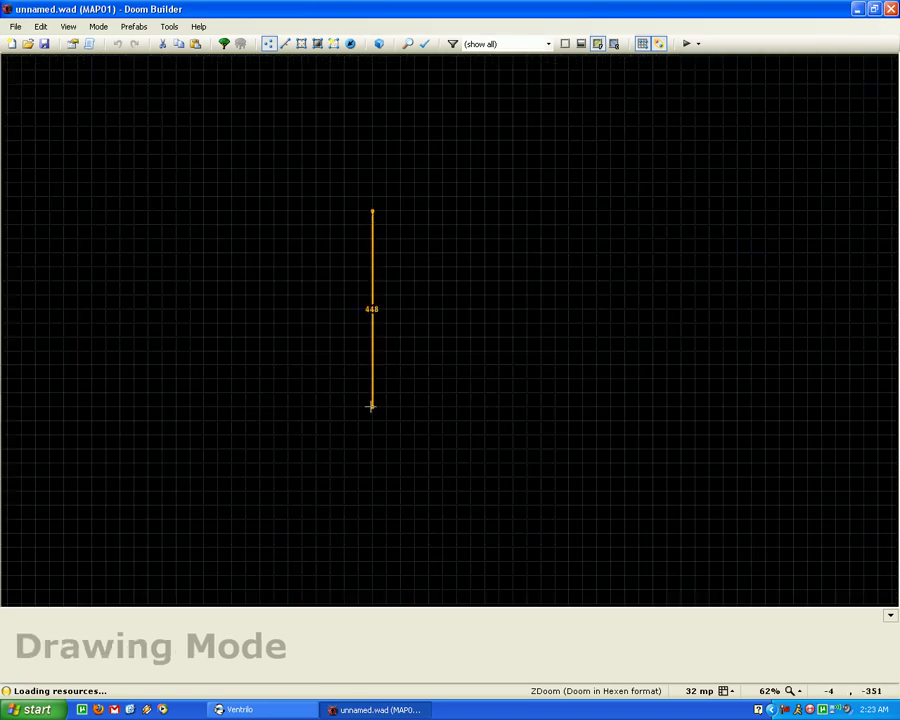
pyautogui.click(370, 321)
pyautogui.click(484, 321)
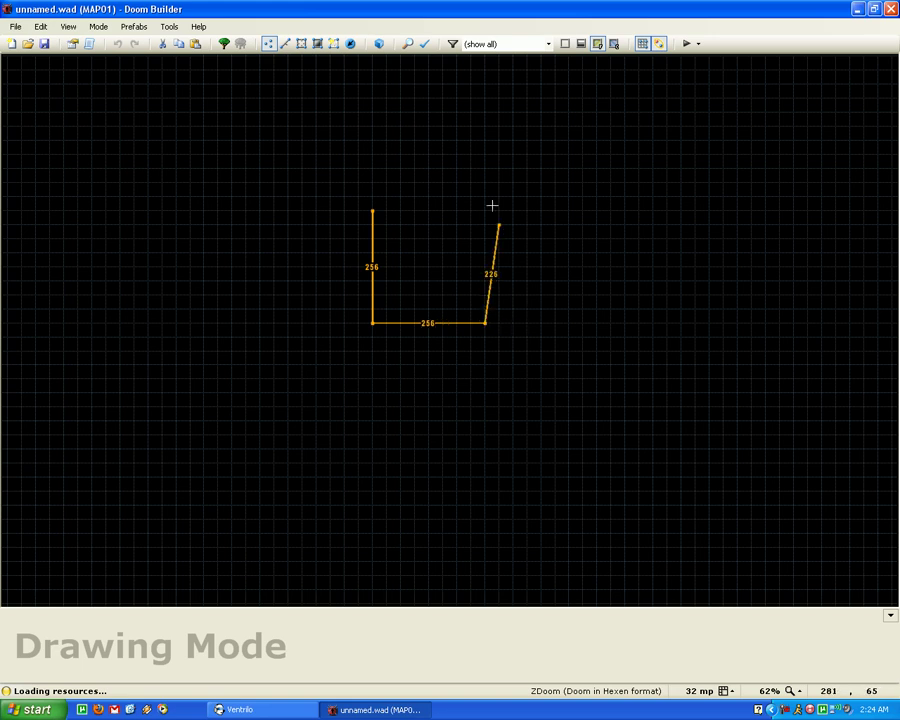
pyautogui.click(482, 207)
pyautogui.click(374, 208)
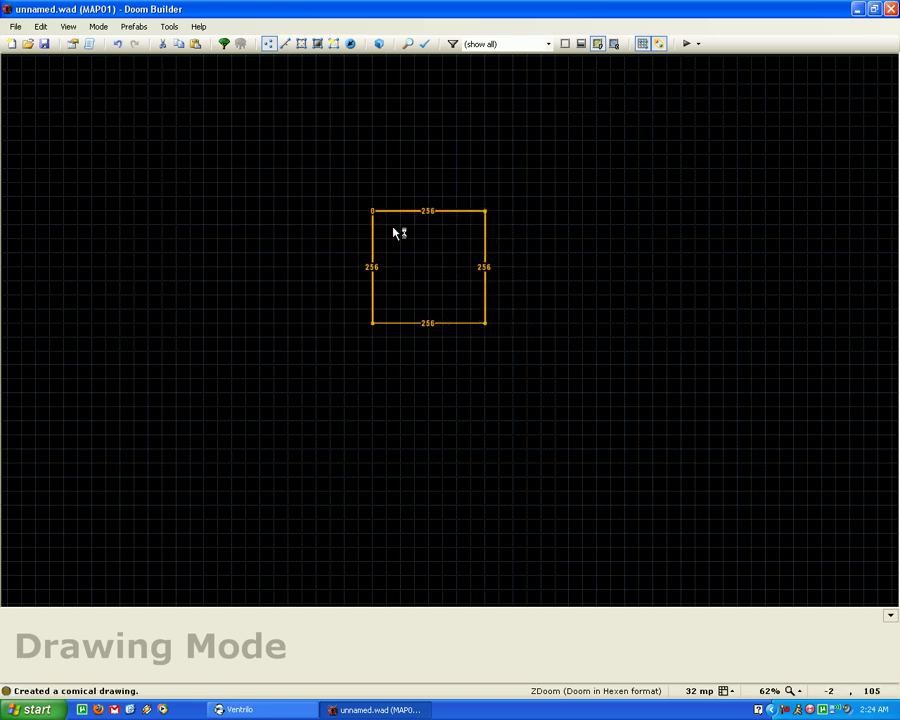
# - Draw a 192x192 square sector inside the outer room
pyautogui.scroll(-3, 468, 219)
pyautogui.scroll(6, 454, 231)
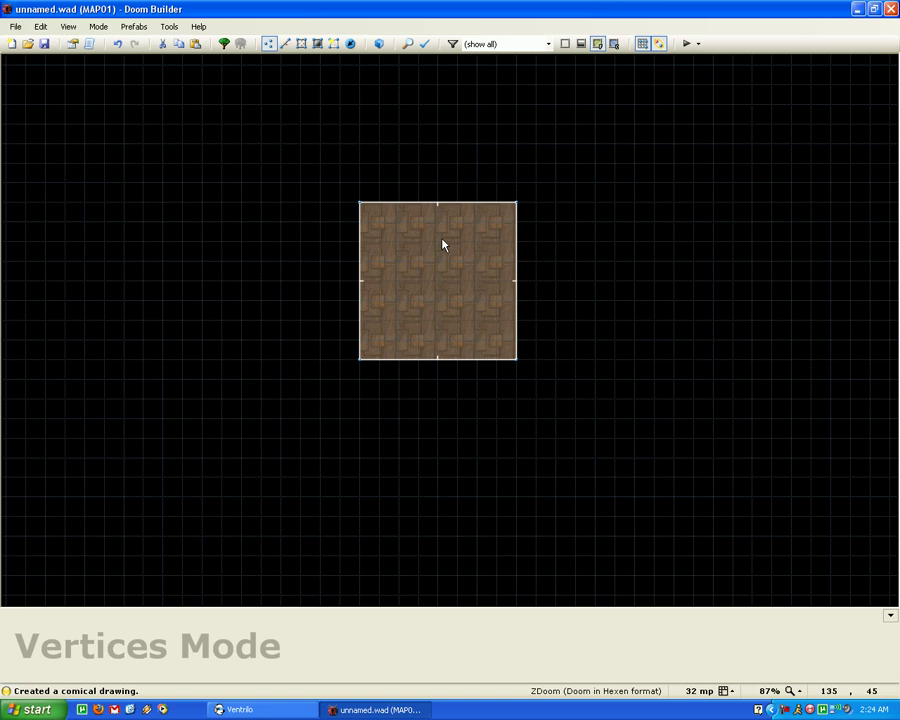
pyautogui.scroll(1, 356, 220)
pyautogui.press('d')
pyautogui.click(362, 218)
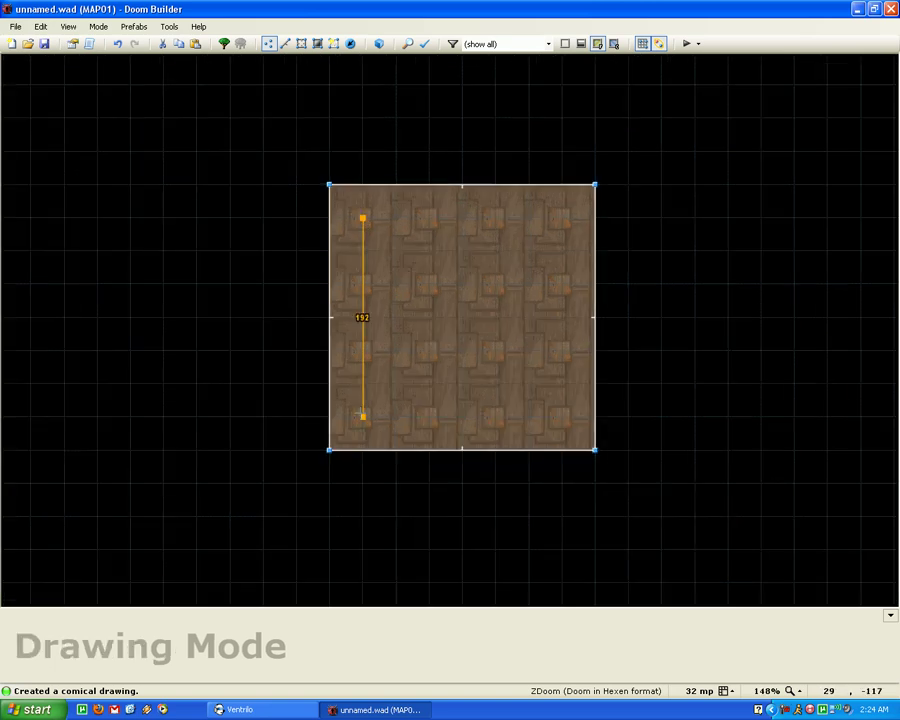
pyautogui.click(362, 416)
pyautogui.click(562, 416)
pyautogui.click(562, 217)
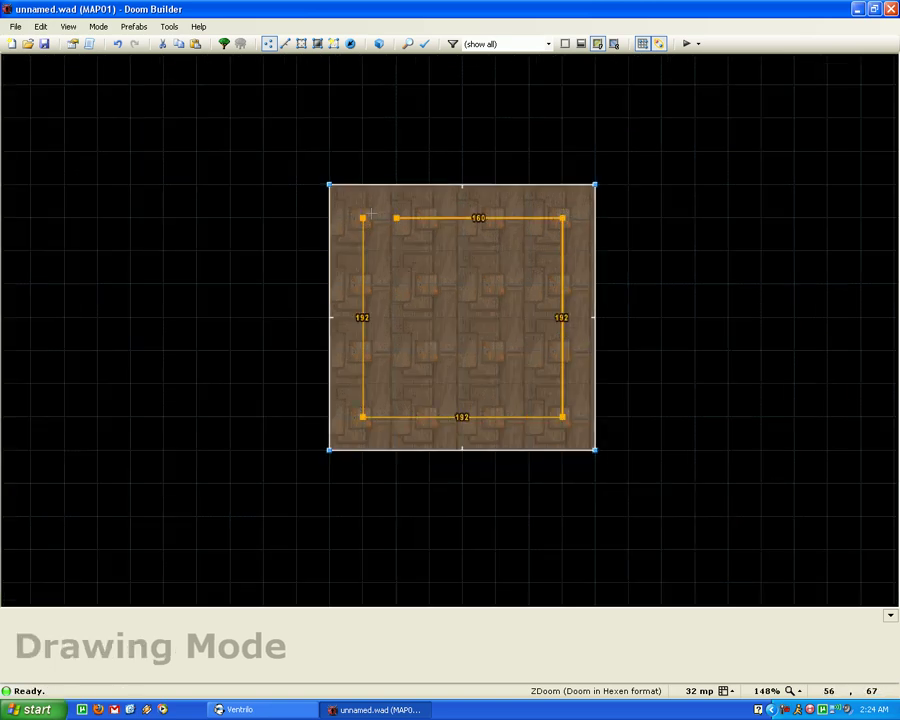
pyautogui.click(362, 218)
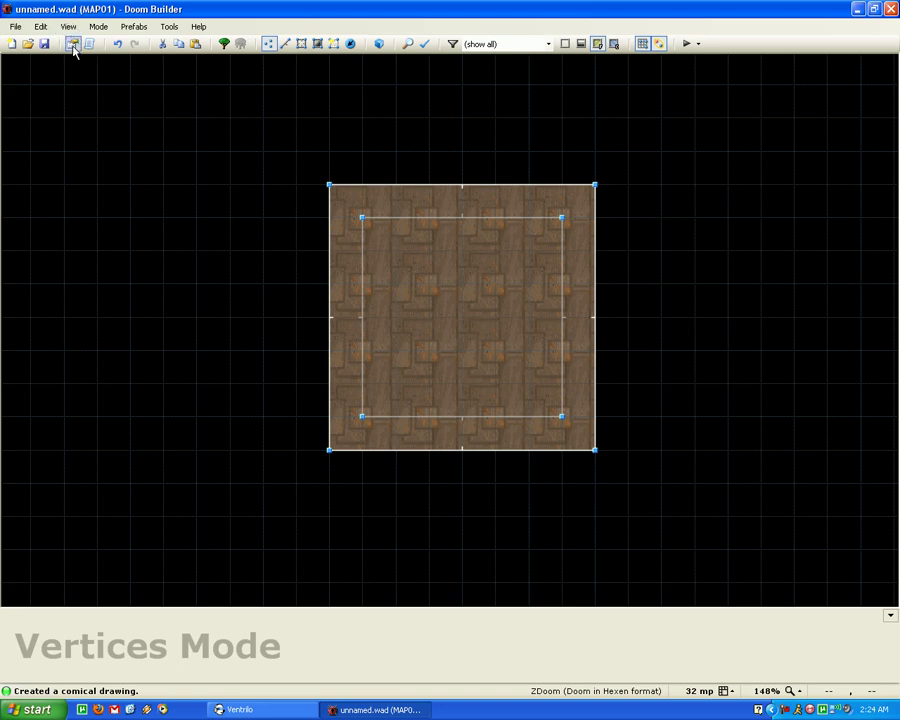
# - Select both sectors in Sectors Mode and set floor FLAT19 and ceiling FLAT9
pyautogui.click(301, 43)
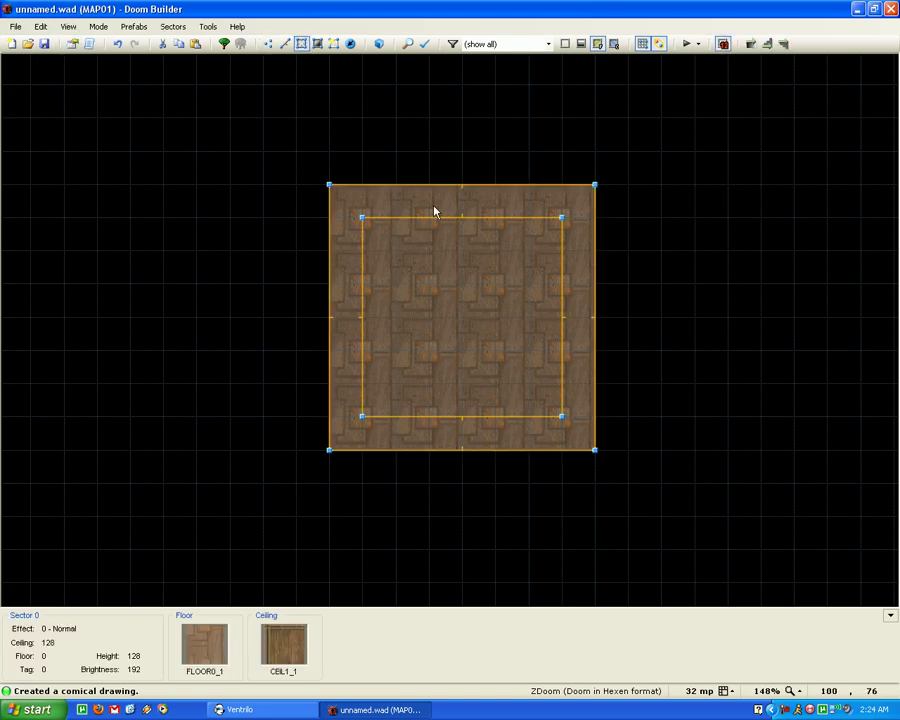
pyautogui.hotkey('ctrl', 'a')
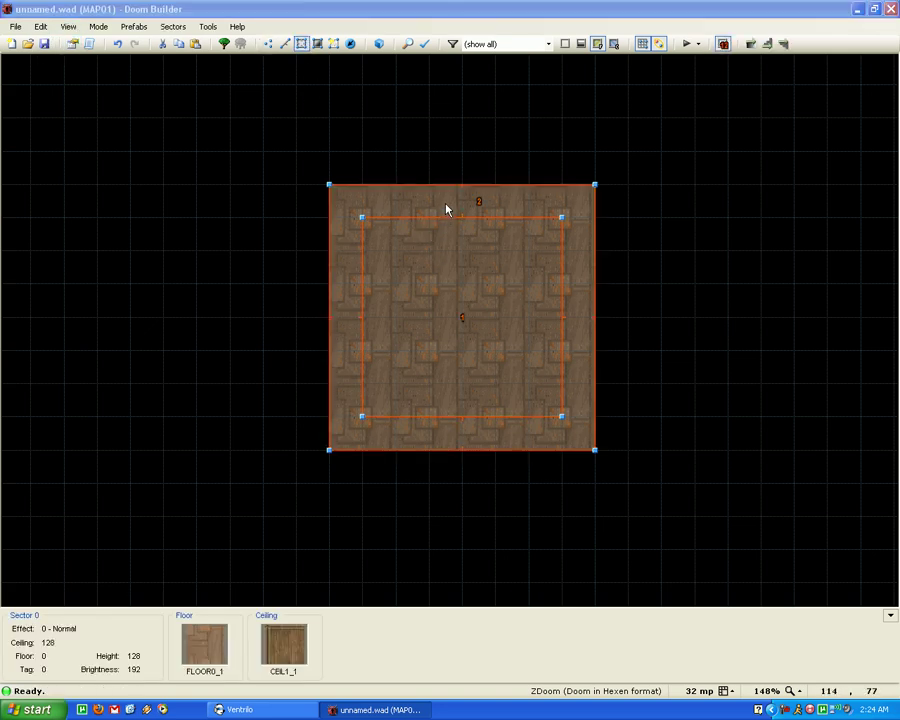
pyautogui.rightClick(445, 206)
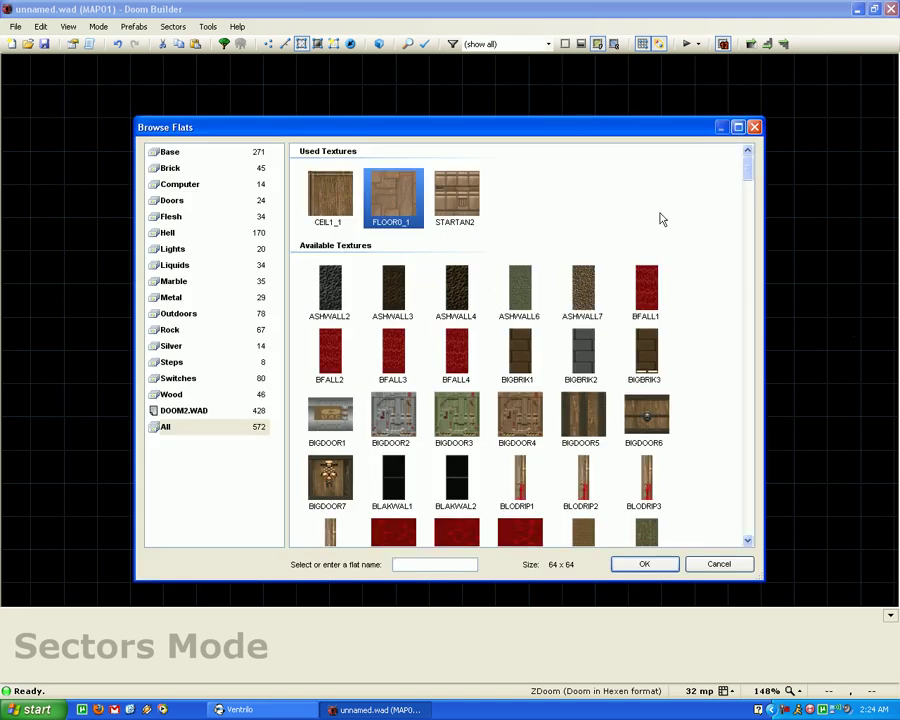
pyautogui.moveTo(746, 166); pyautogui.dragTo(683, 287)
pyautogui.doubleClick(581, 350)
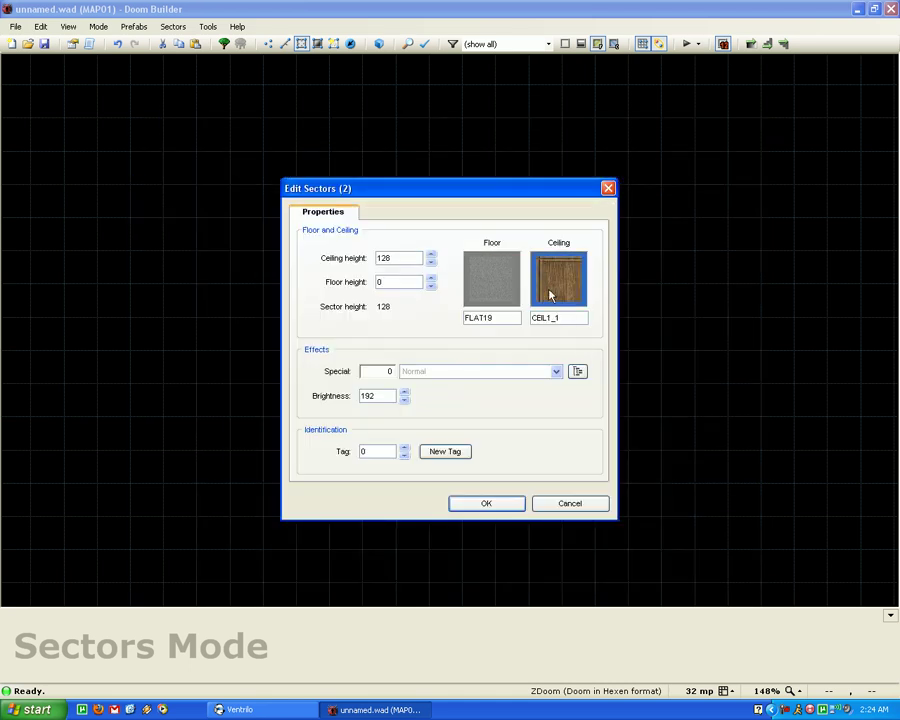
pyautogui.click(549, 288)
pyautogui.scroll(-1, 750, 200)
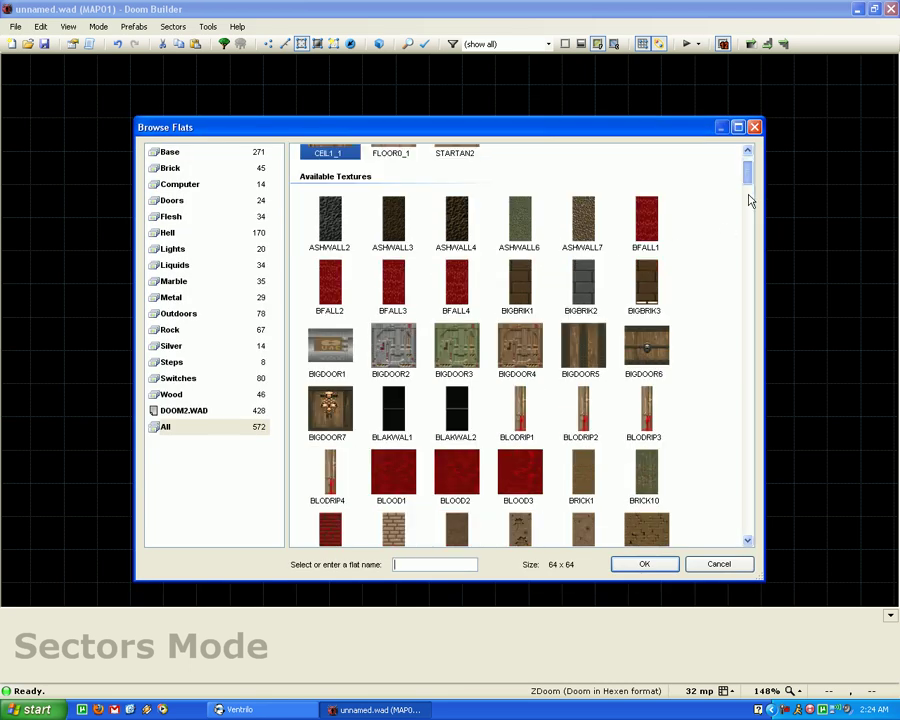
pyautogui.moveTo(750, 200); pyautogui.dragTo(741, 288)
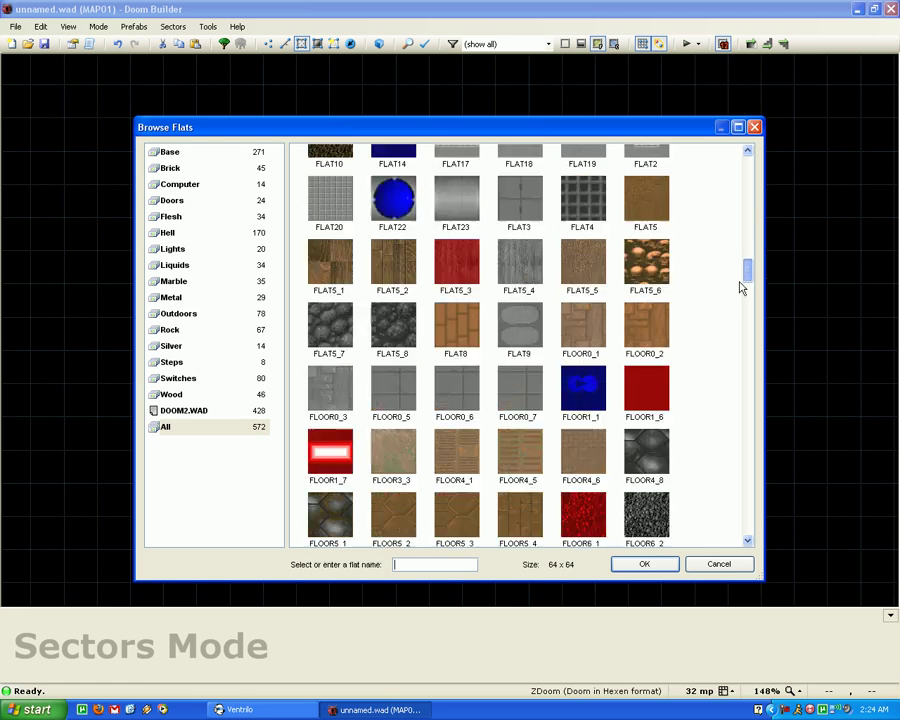
pyautogui.doubleClick(522, 322)
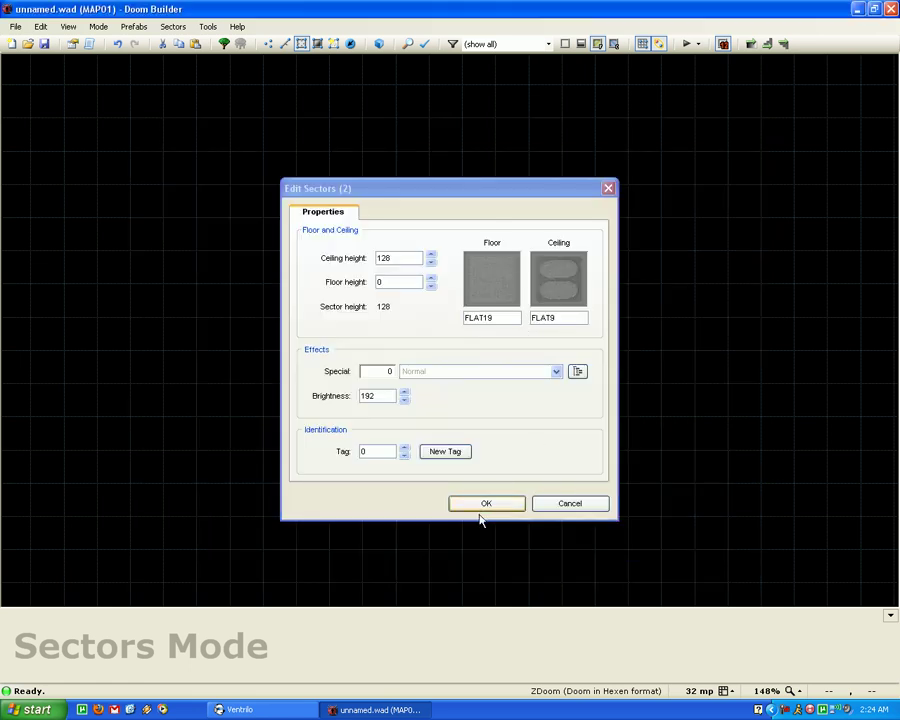
pyautogui.click(481, 510)
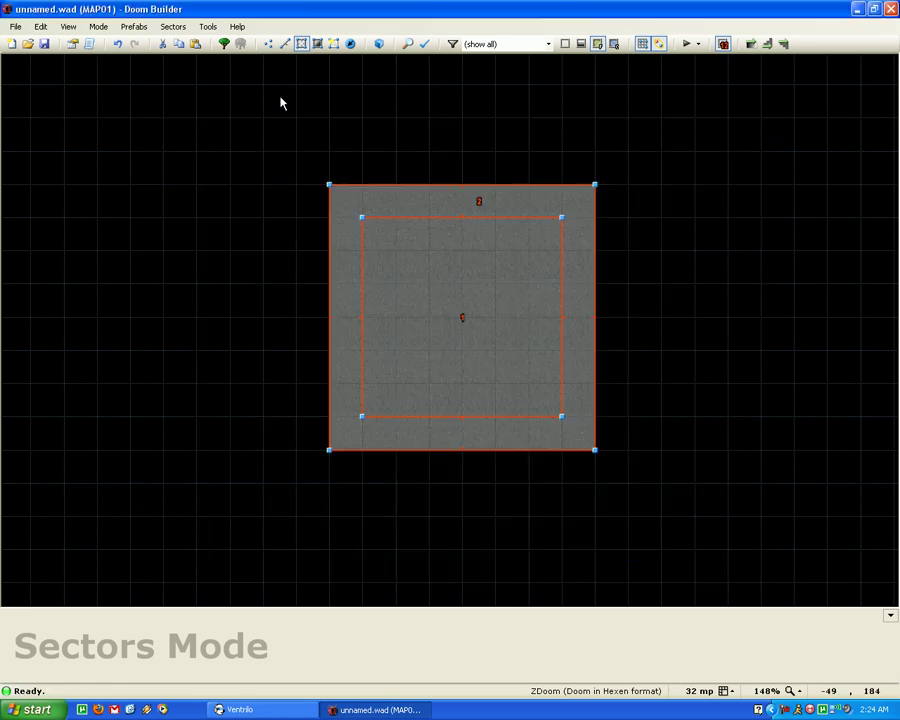
pyautogui.moveTo(328, 104); pyautogui.dragTo(669, 115)
pyautogui.scroll(-2, 660, 116)
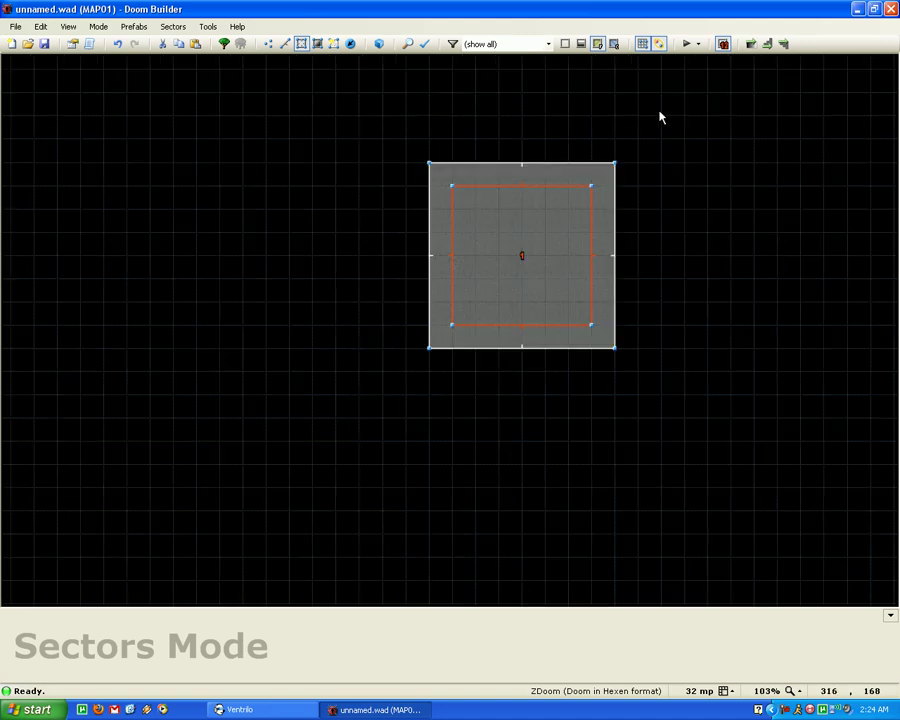
pyautogui.click(630, 150)
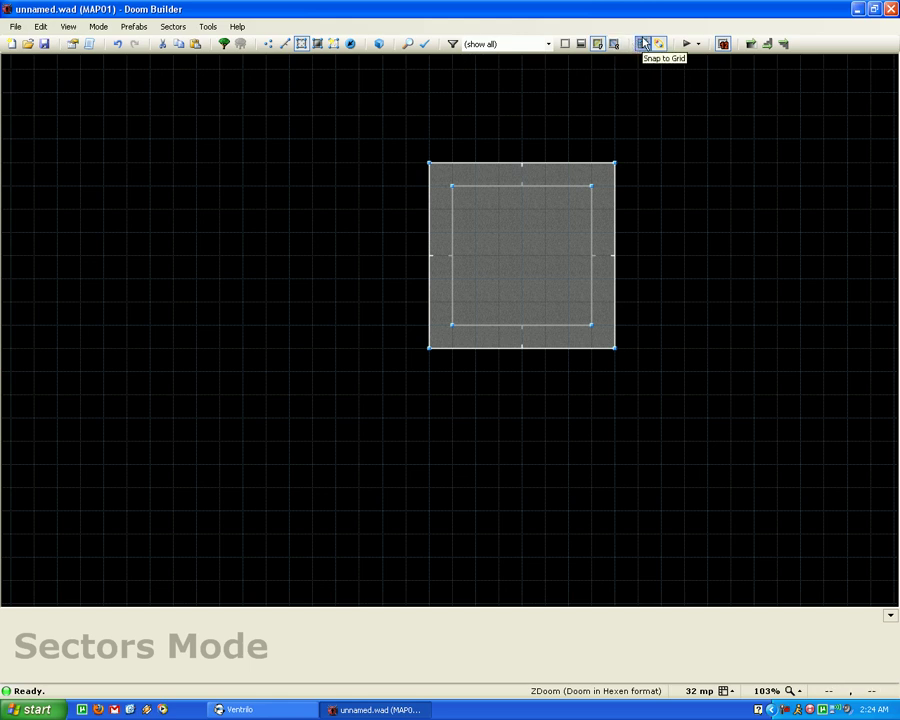
pyautogui.click(642, 44)
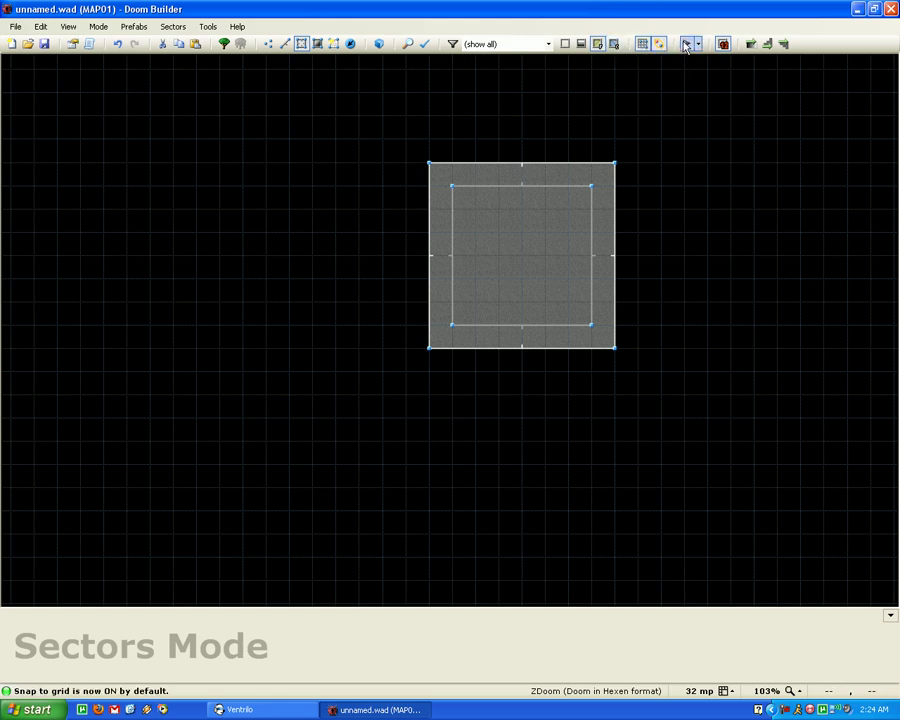
pyautogui.click(643, 45)
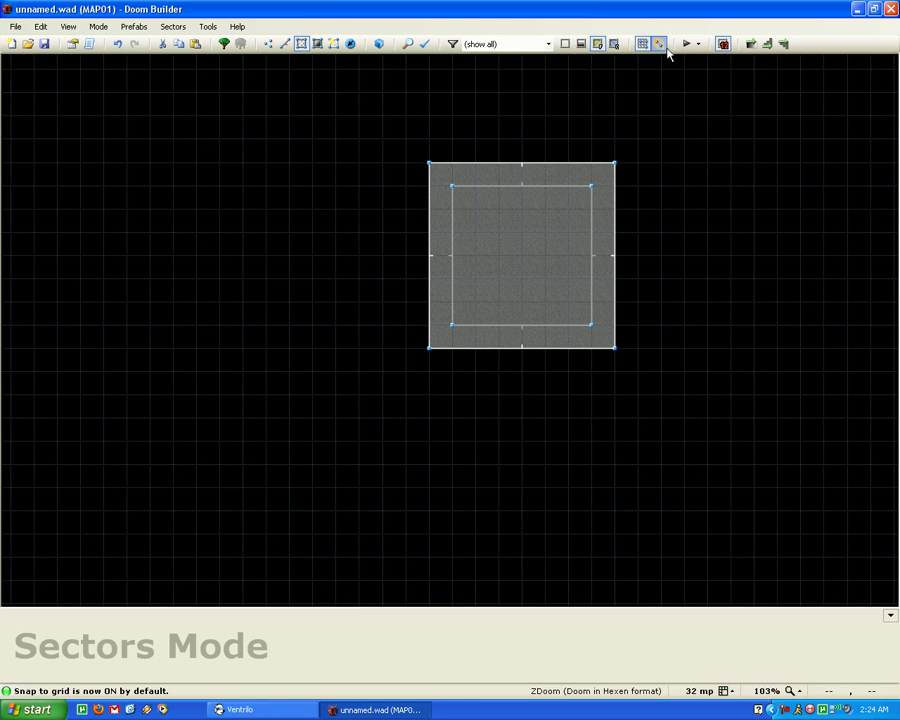
pyautogui.click(698, 44)
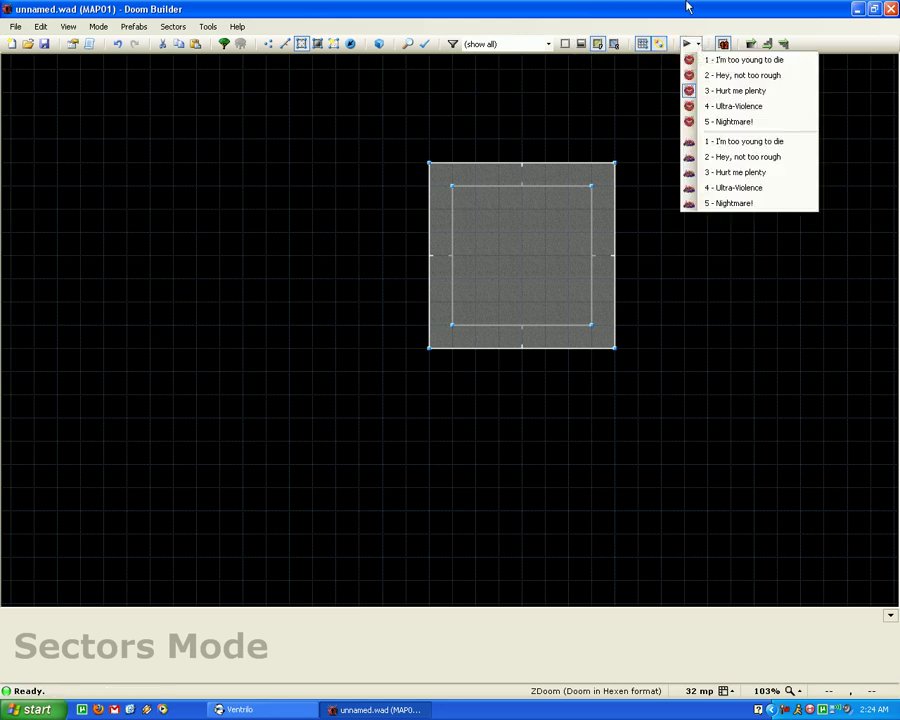
pyautogui.click(688, 10)
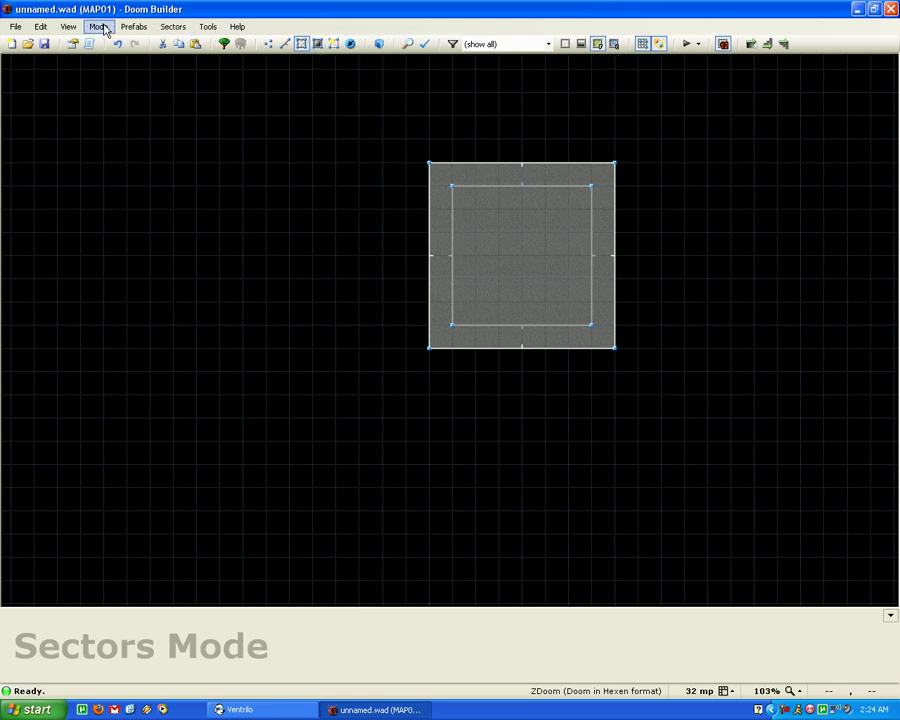
# - Check the View menu, then draw a stray line and undo it
pyautogui.click(68, 26)
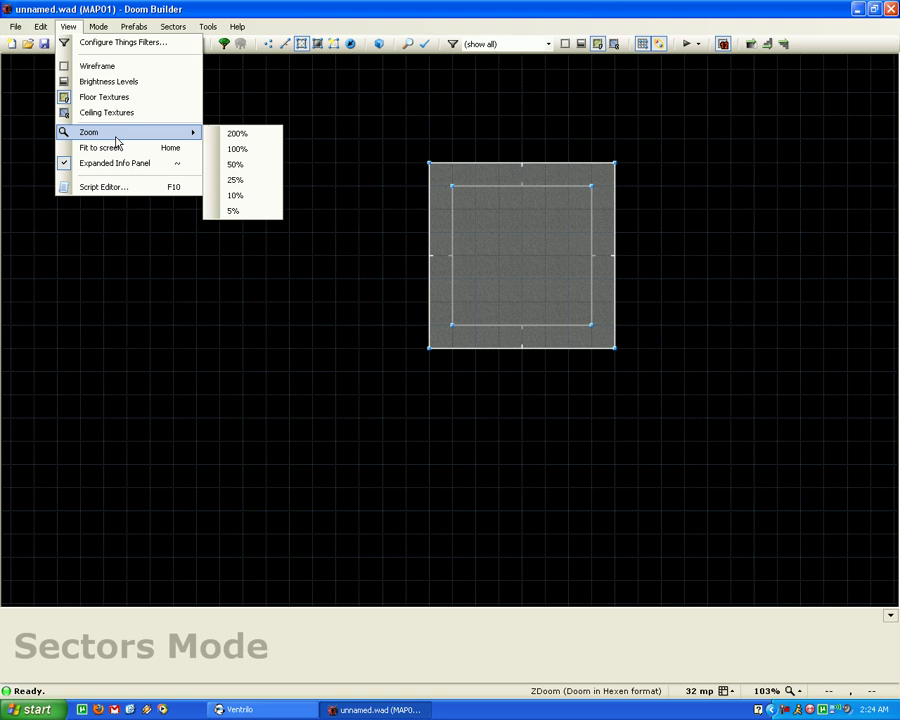
pyautogui.click(80, 28)
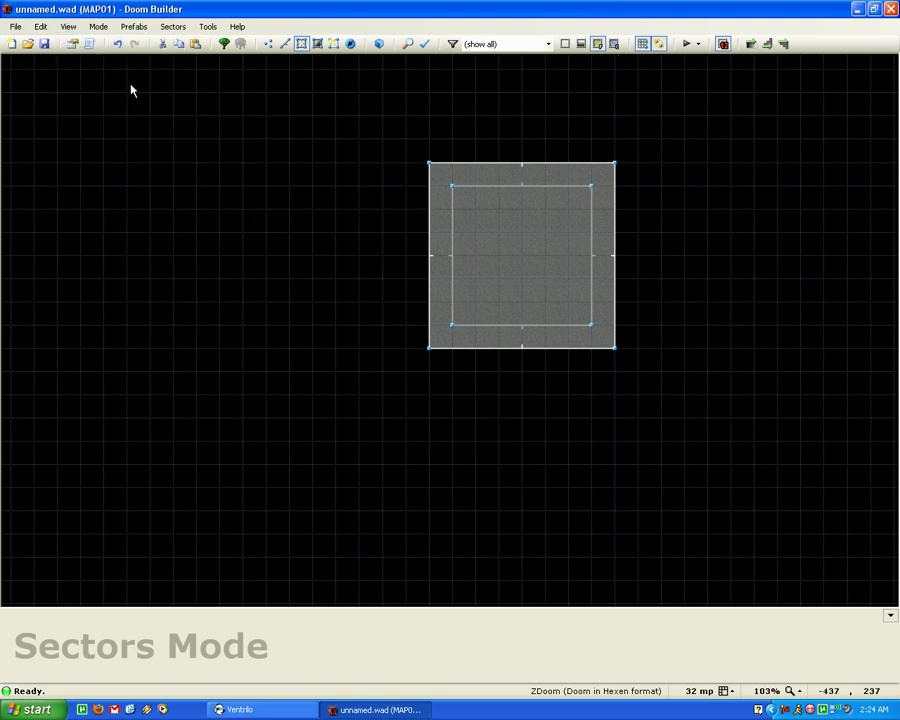
pyautogui.scroll(-3, 333, 173)
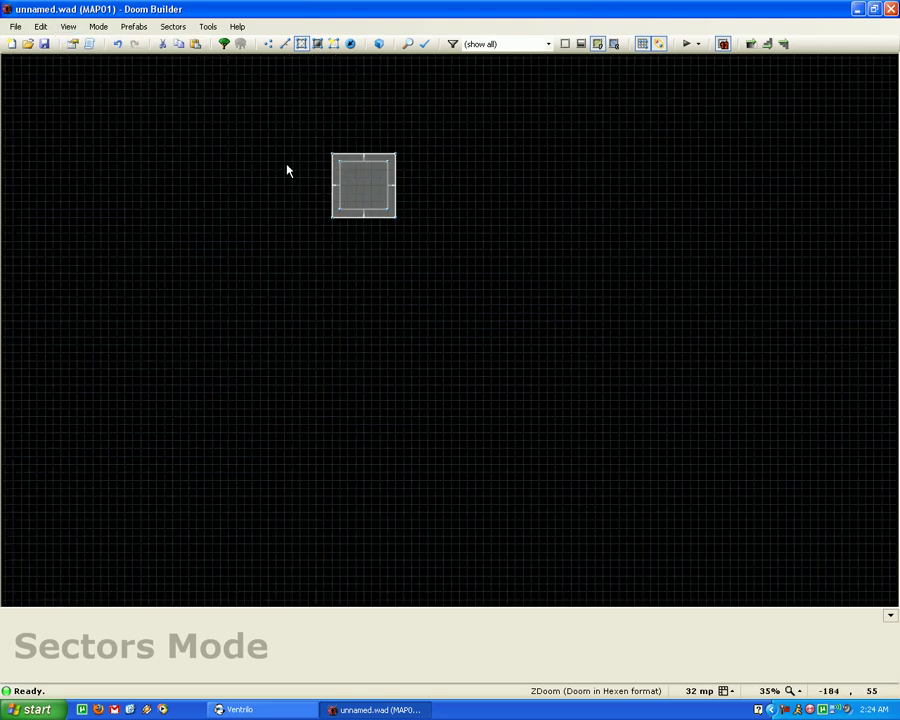
pyautogui.press('Insert')
pyautogui.rightClick(231, 165)
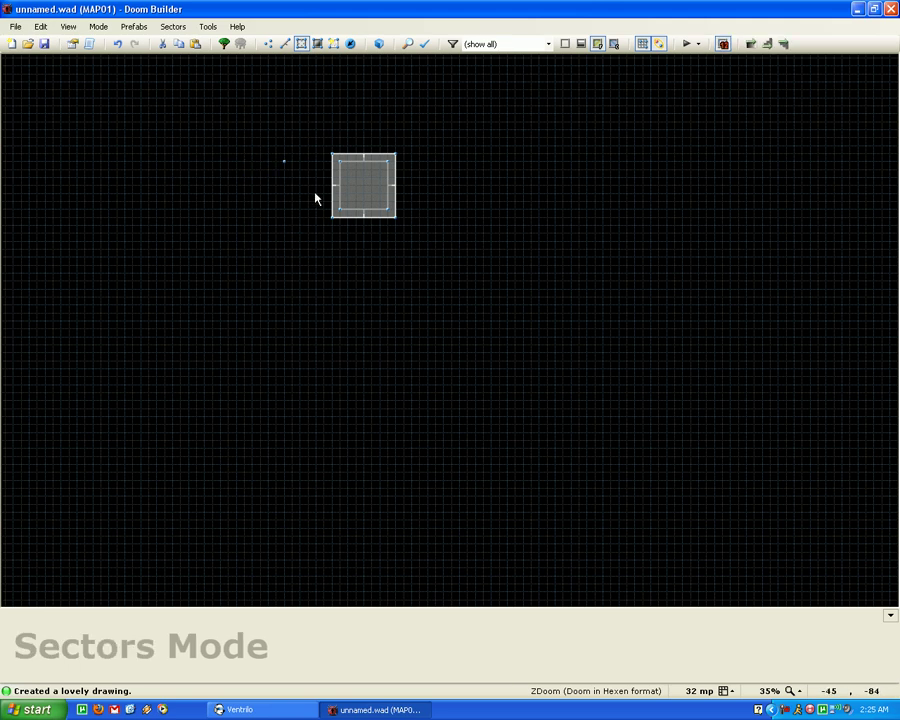
pyautogui.hotkey('ctrl', 'z')
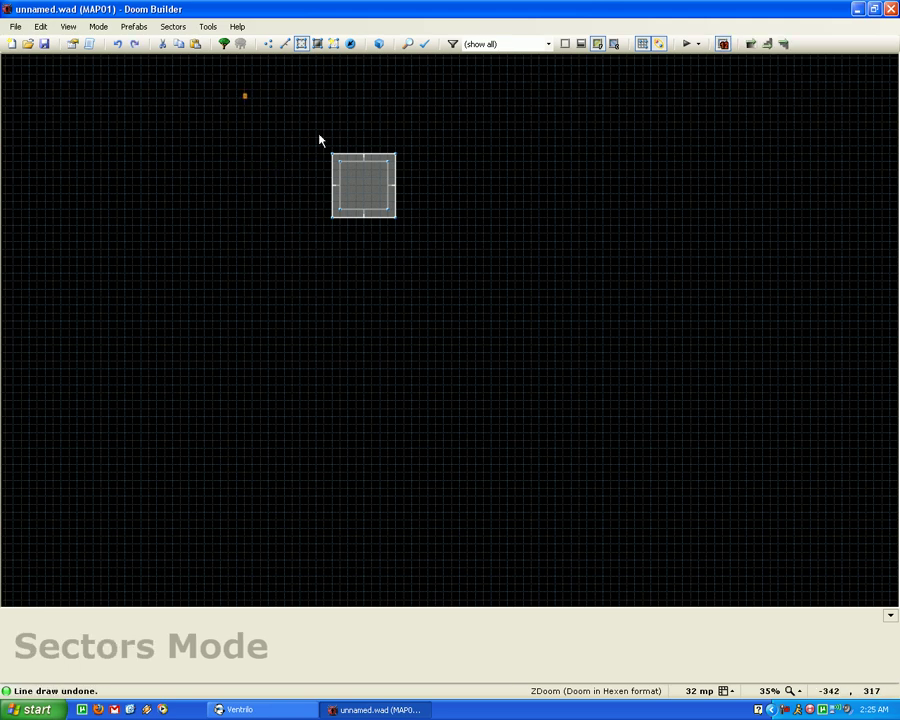
pyautogui.scroll(-4, 543, 356)
pyautogui.scroll(1, 472, 273)
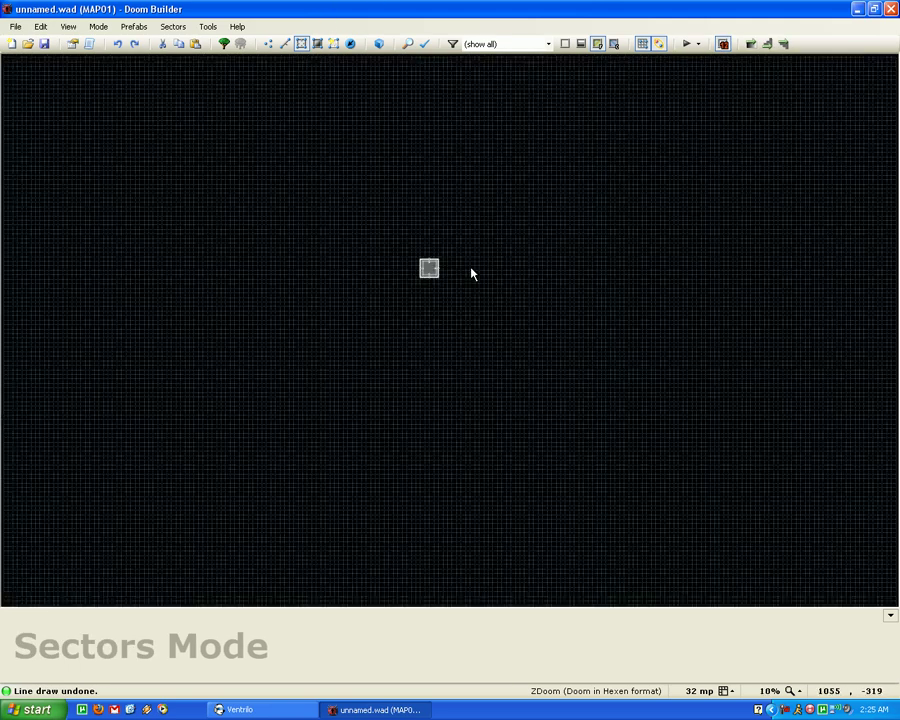
pyautogui.scroll(5, 446, 285)
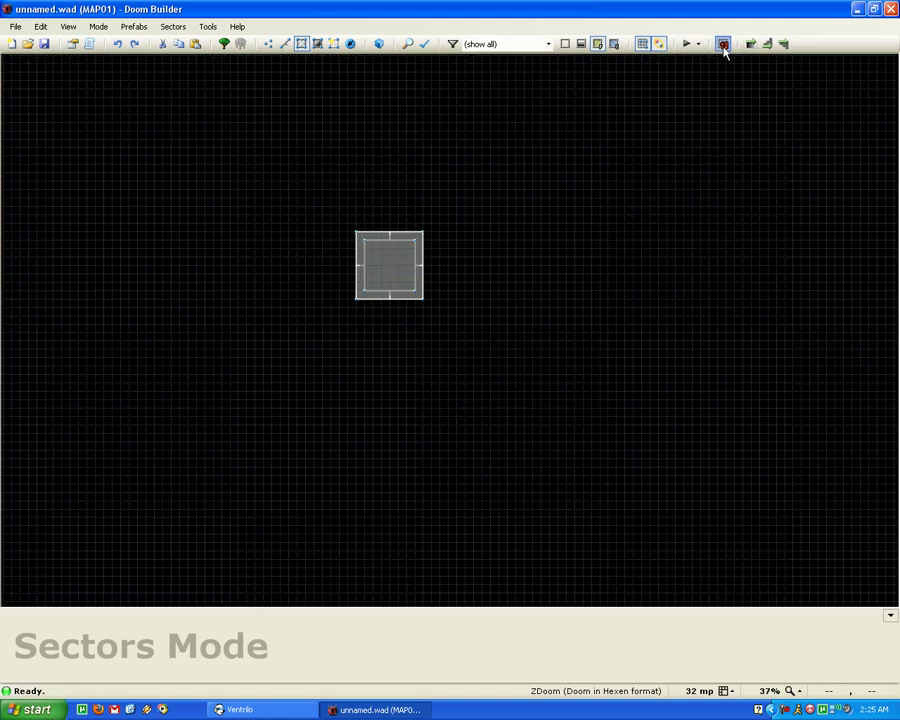
# - Turn on numbering of selected items, check the things skill filter, and browse the menus
pyautogui.click(723, 44)
pyautogui.click(548, 44)
pyautogui.click(550, 45)
pyautogui.scroll(7, 339, 249)
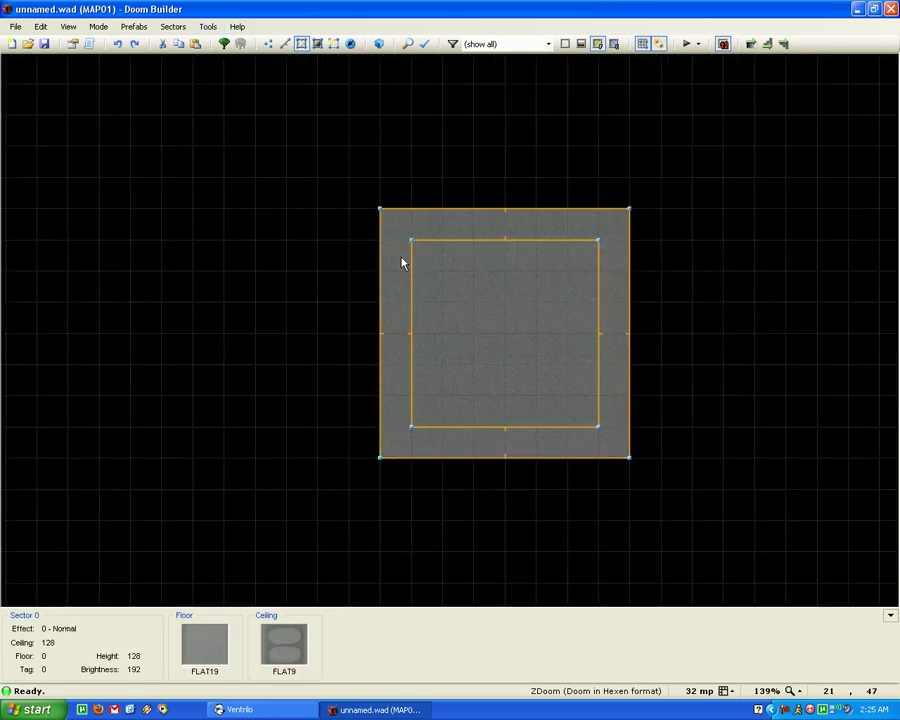
pyautogui.click(170, 26)
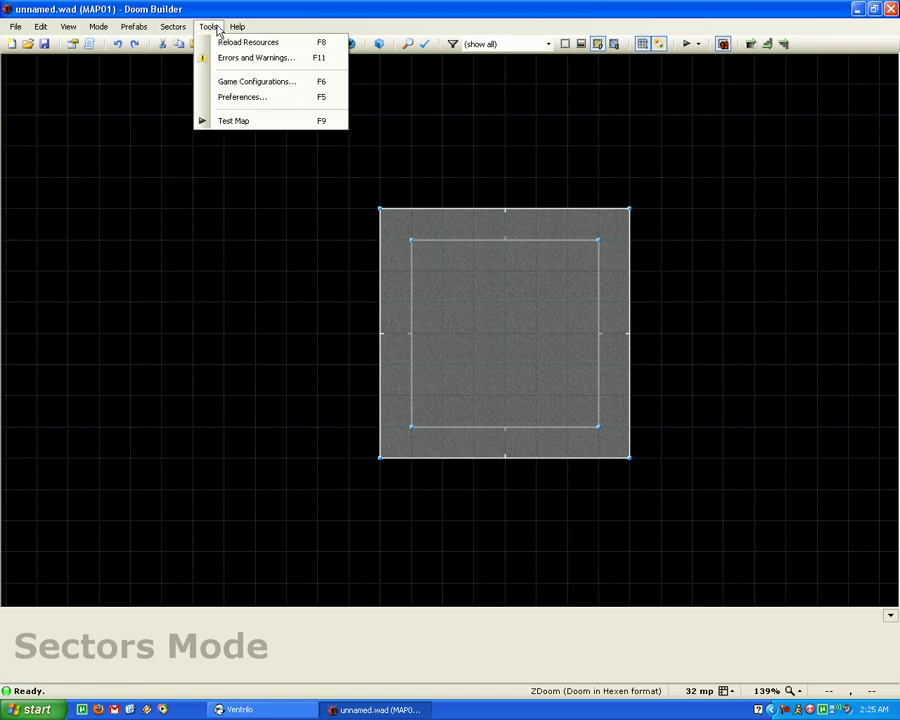
pyautogui.moveTo(66, 27)
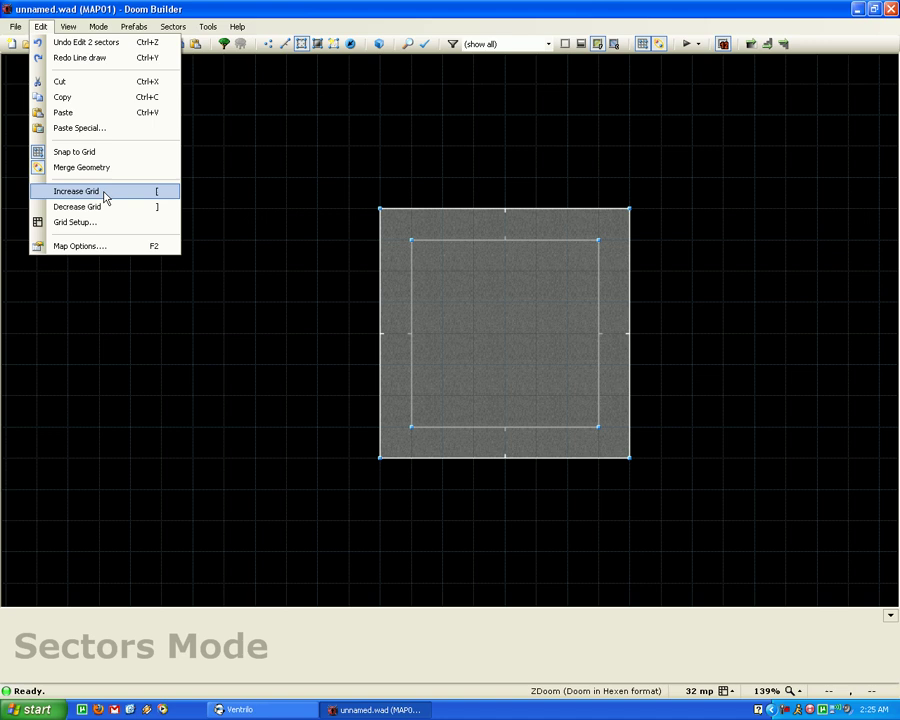
pyautogui.click(297, 8)
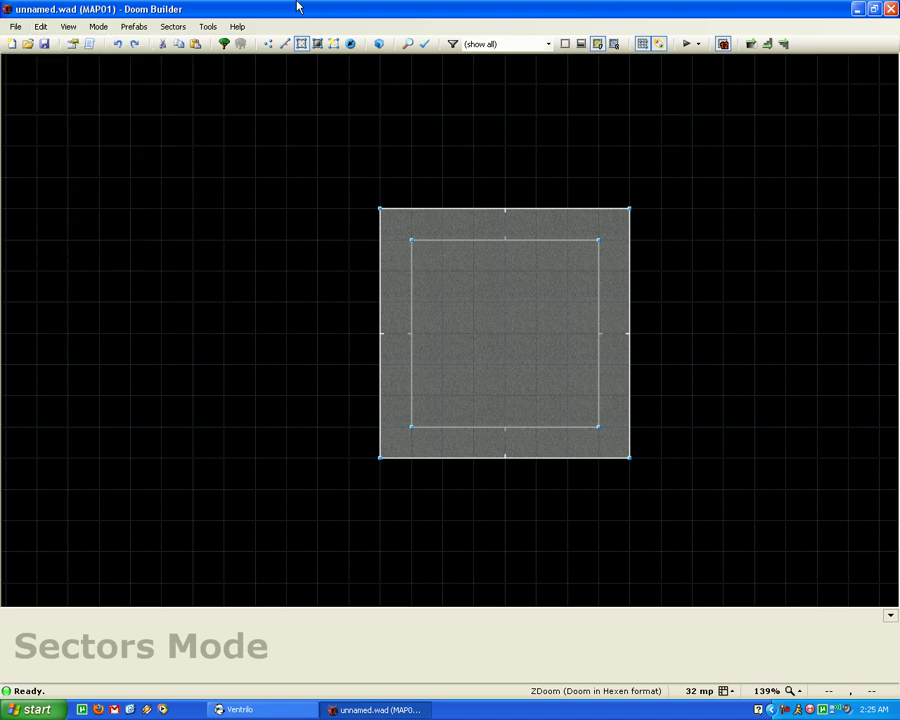
# - Make the grid finer twice, from 32 down to 8 map units
pyautogui.press('[')
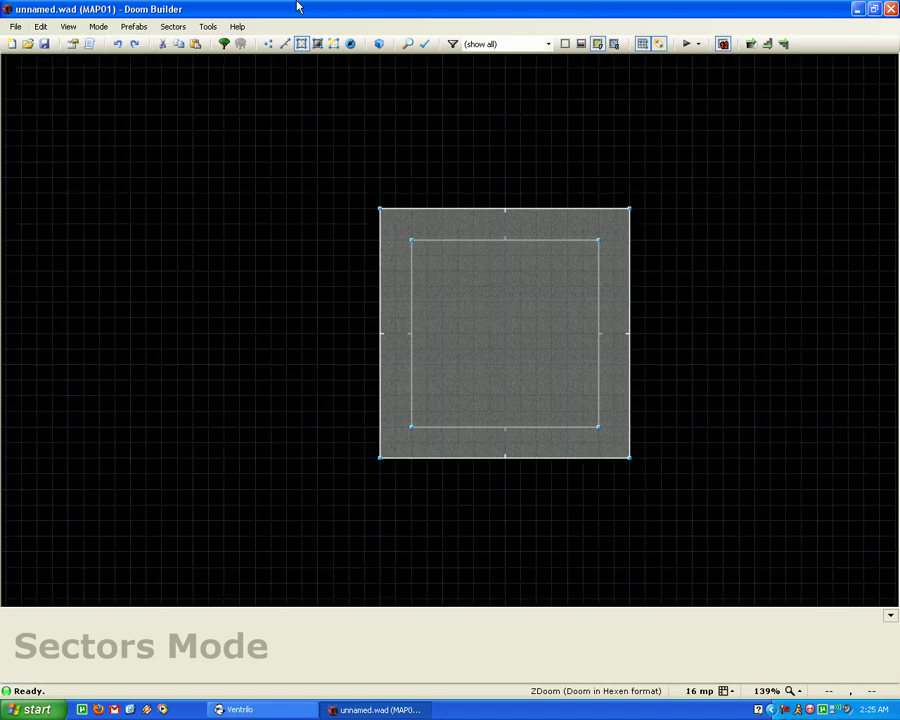
pyautogui.press('[')
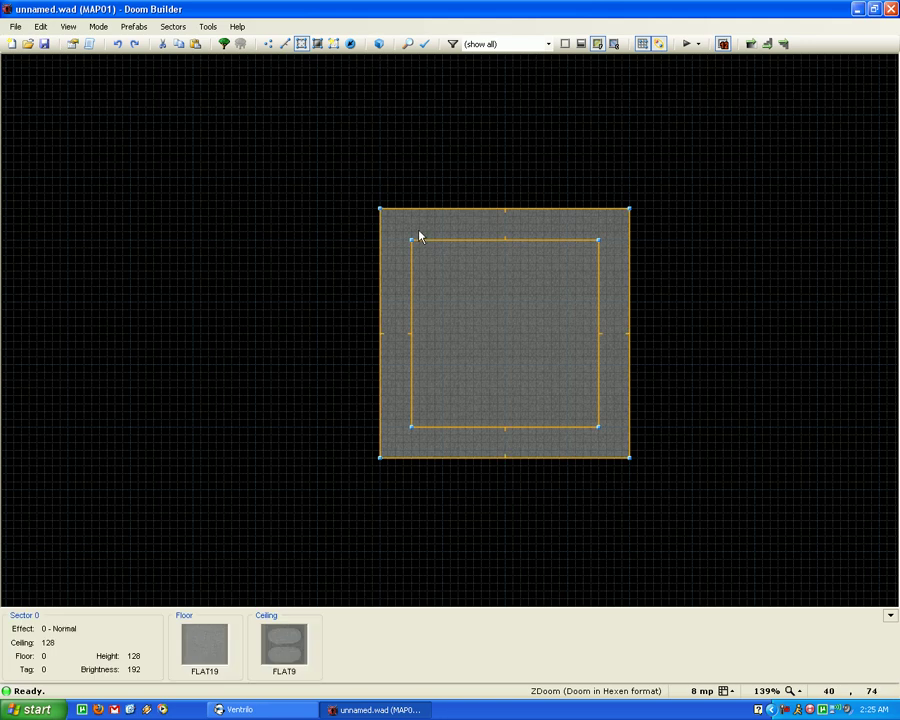
pyautogui.scroll(1, 420, 240)
pyautogui.scroll(3, 405, 275)
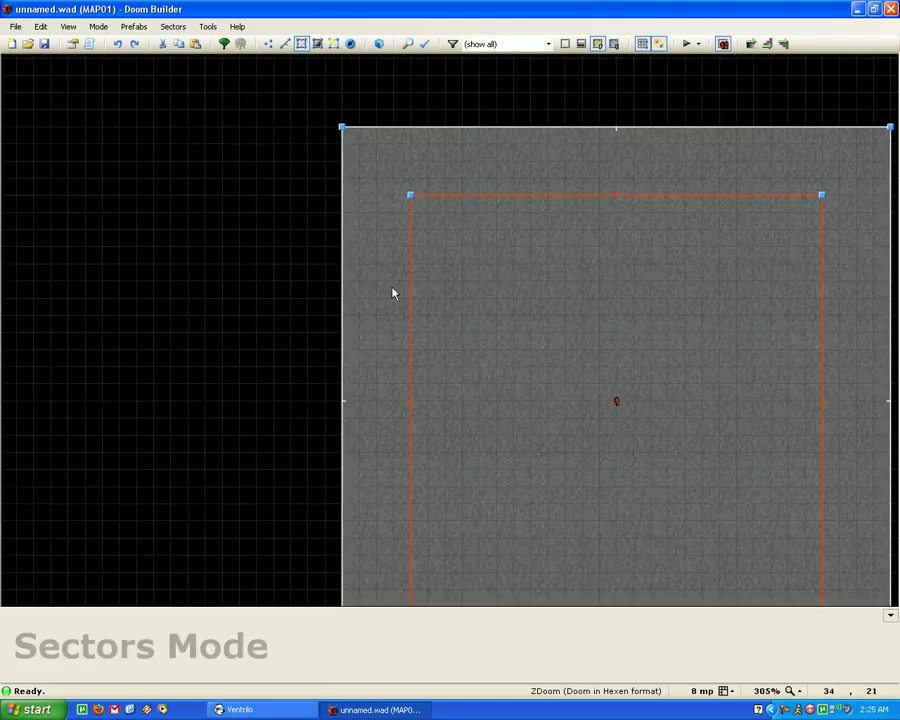
pyautogui.scroll(-2, 416, 285)
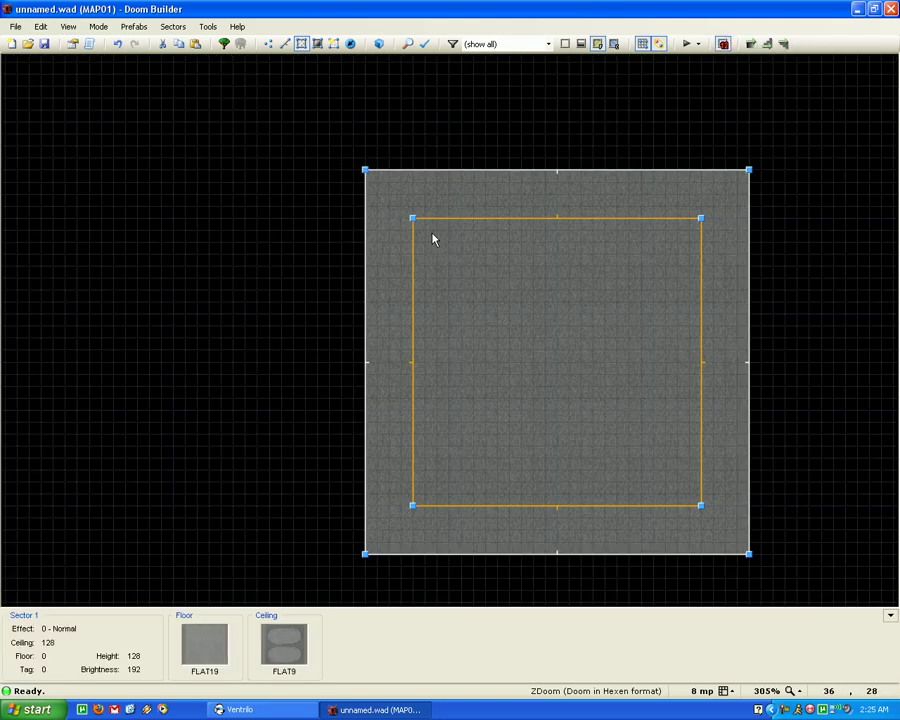
# - In Linedefs Mode, drag the inner square's left, right and top walls outward
pyautogui.press('l')
pyautogui.scroll(-4, 425, 235)
pyautogui.scroll(1, 426, 264)
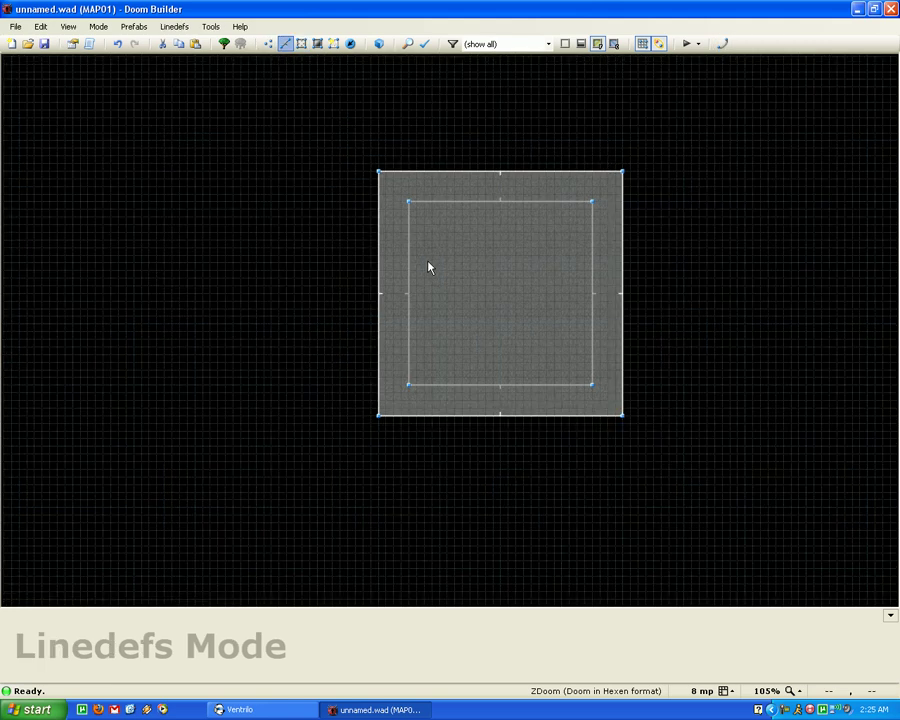
pyautogui.scroll(4, 426, 264)
pyautogui.moveTo(378, 258); pyautogui.dragTo(343, 258)
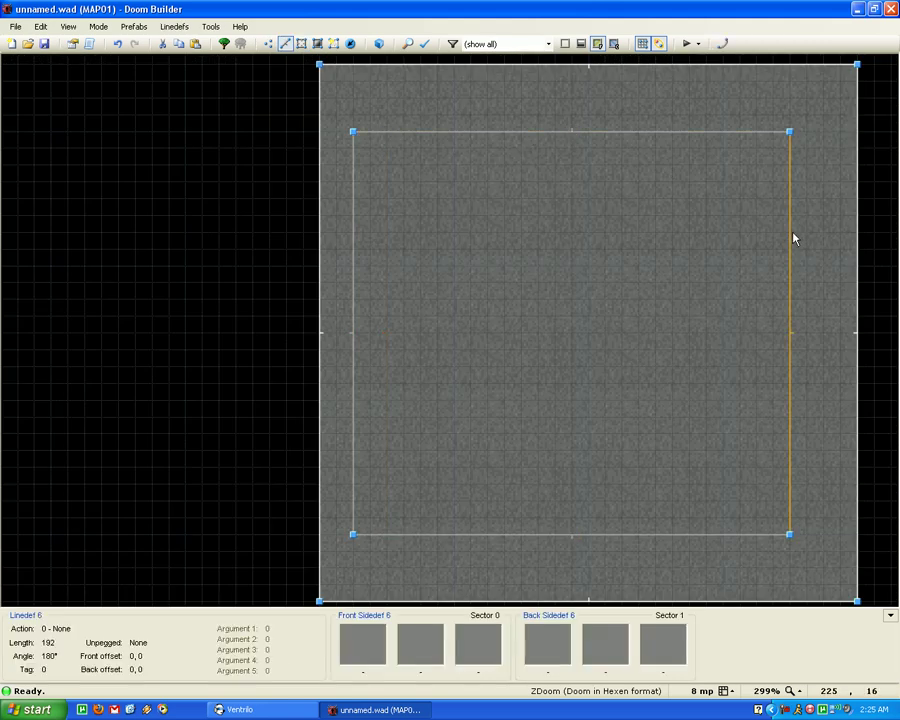
pyautogui.moveTo(792, 237); pyautogui.dragTo(829, 237)
pyautogui.moveTo(639, 132); pyautogui.dragTo(641, 97)
pyautogui.scroll(-2, 391, 178)
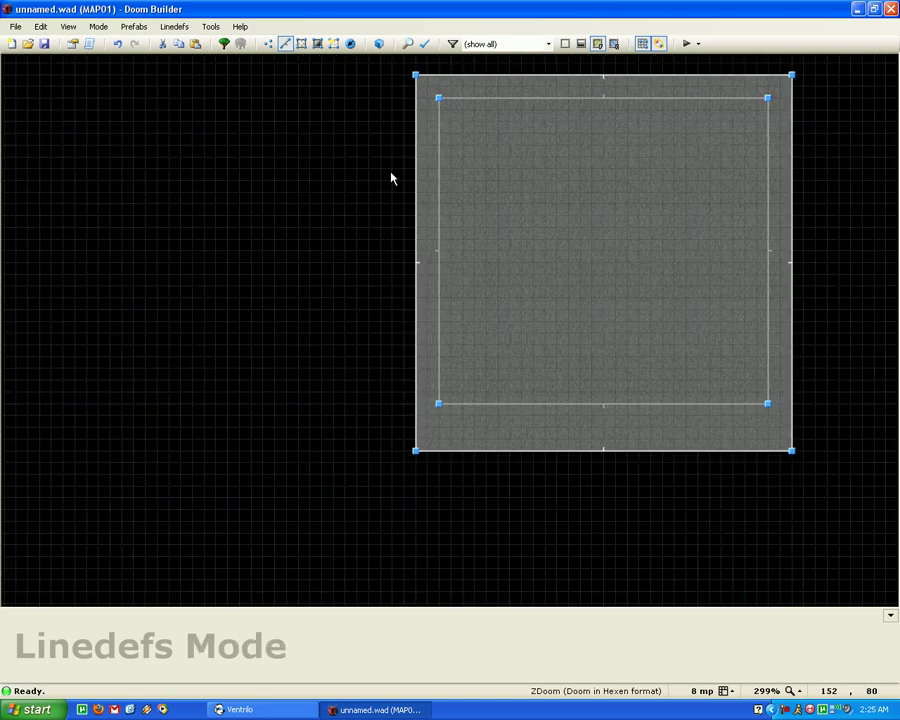
pyautogui.scroll(2, 540, 319)
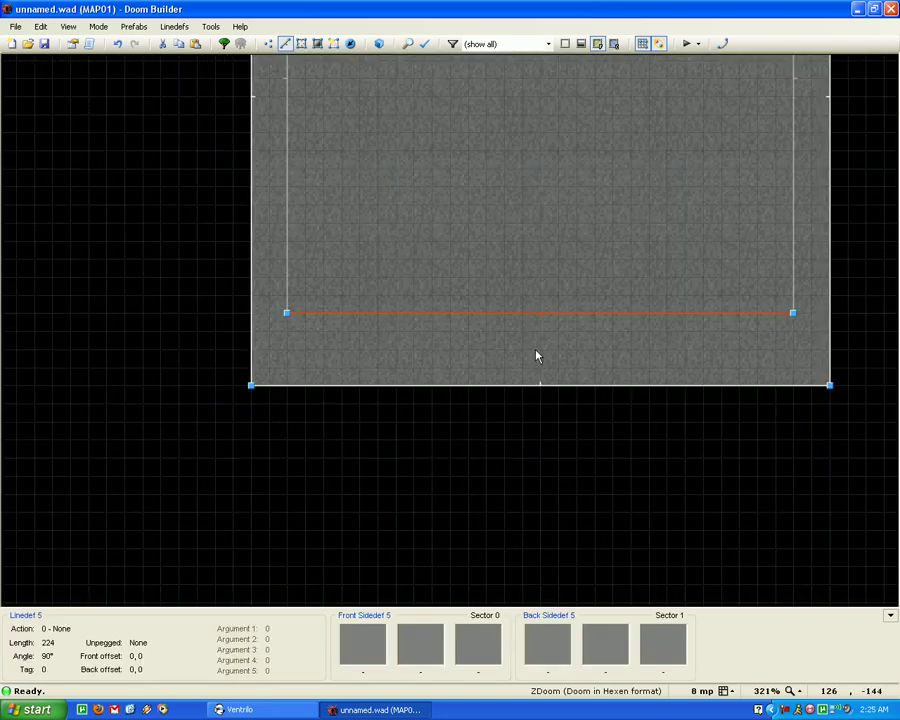
# - Check the bottom inner wall's line properties, then drag that wall downward
pyautogui.rightClick(544, 354)
pyautogui.click(604, 508)
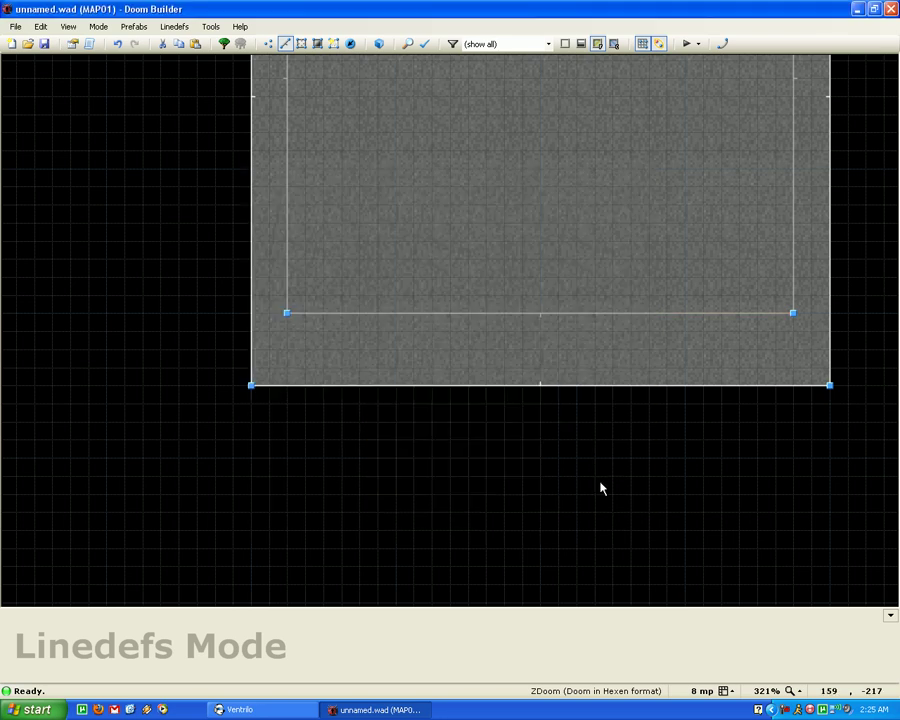
pyautogui.moveTo(565, 318); pyautogui.dragTo(565, 350)
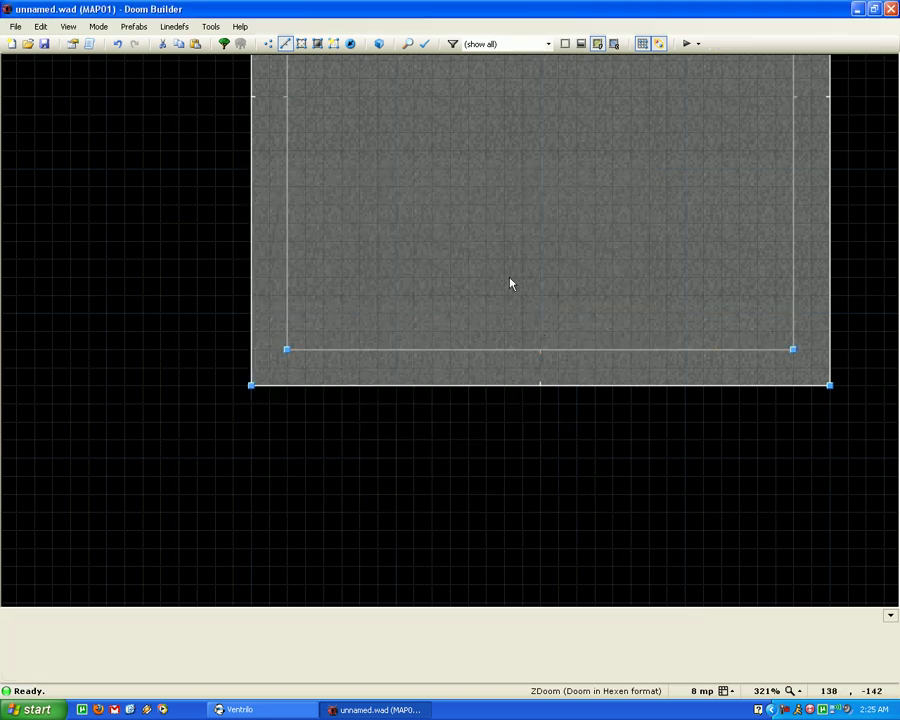
pyautogui.scroll(-3, 520, 270)
pyautogui.scroll(-5, 535, 253)
pyautogui.scroll(2, 504, 253)
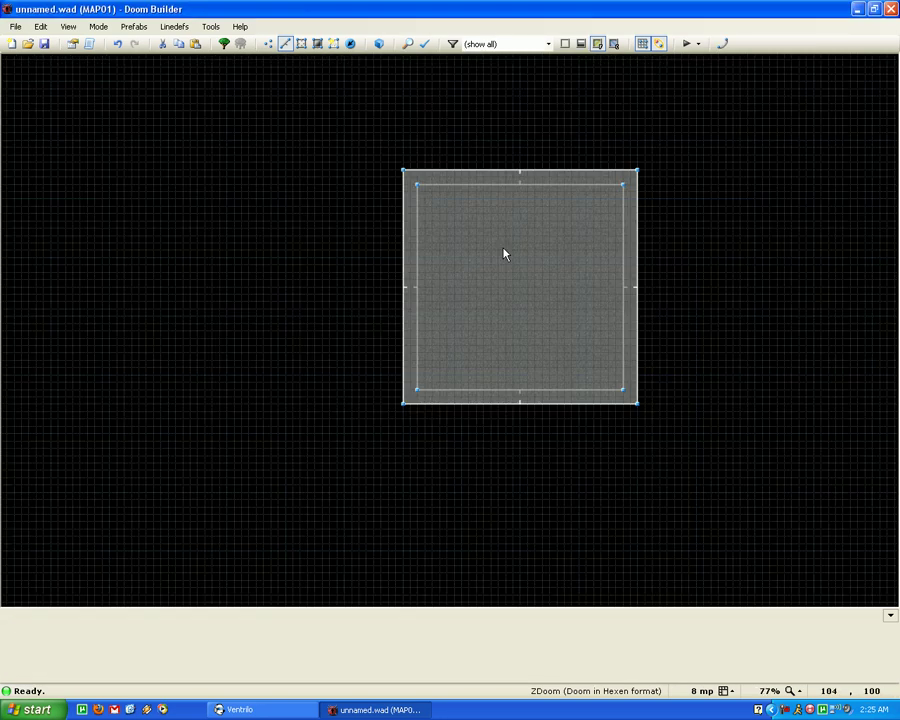
pyautogui.click(350, 44)
# - Place a Player 1 start at the room centre and enter 3D Visual Mode with W
pyautogui.press('Insert')
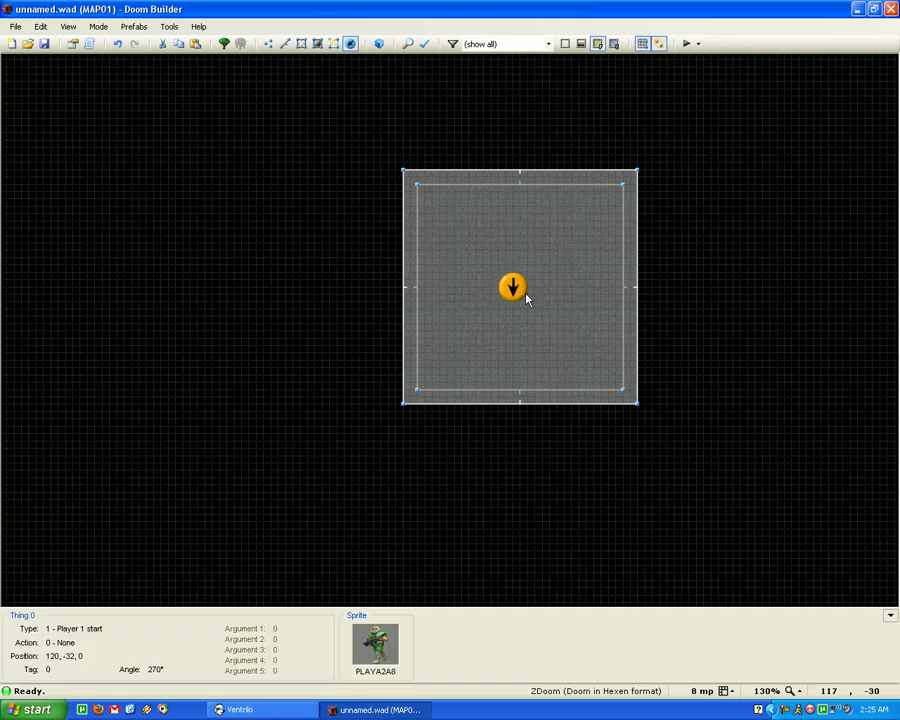
pyautogui.press('w')
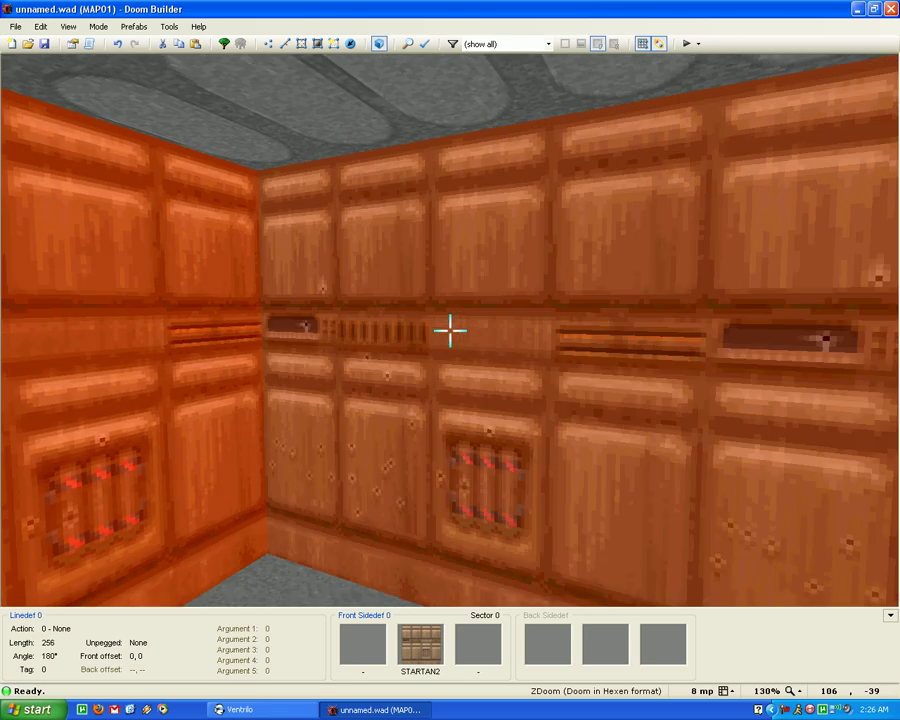
# - In Edit Linedefs, replace the four walls' front middle texture STARTAN2 with GRAY1
pyautogui.rightClick(450, 330)
pyautogui.click(358, 207)
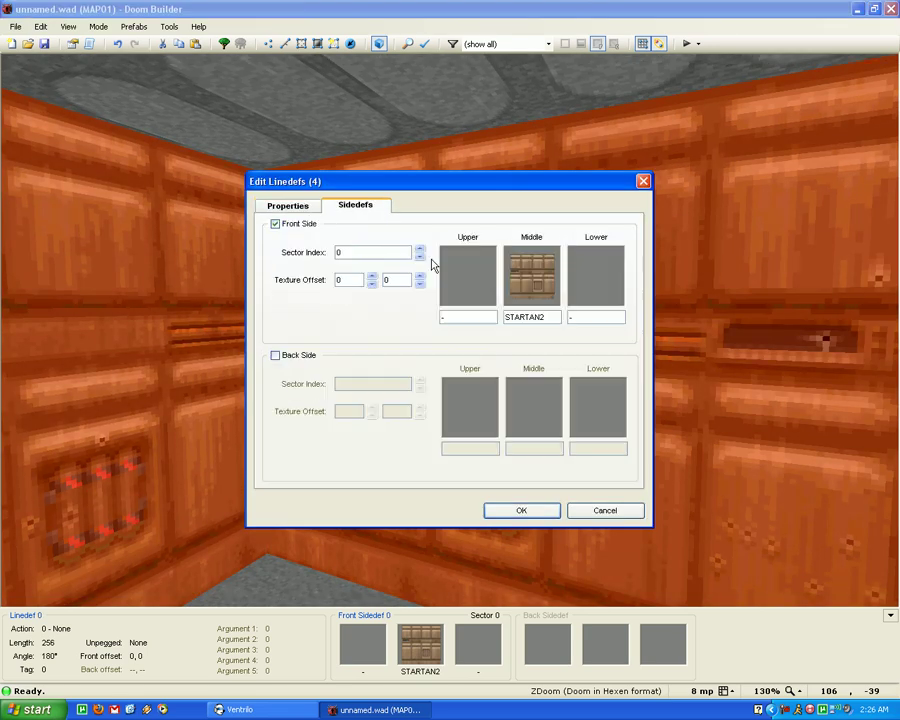
pyautogui.click(545, 273)
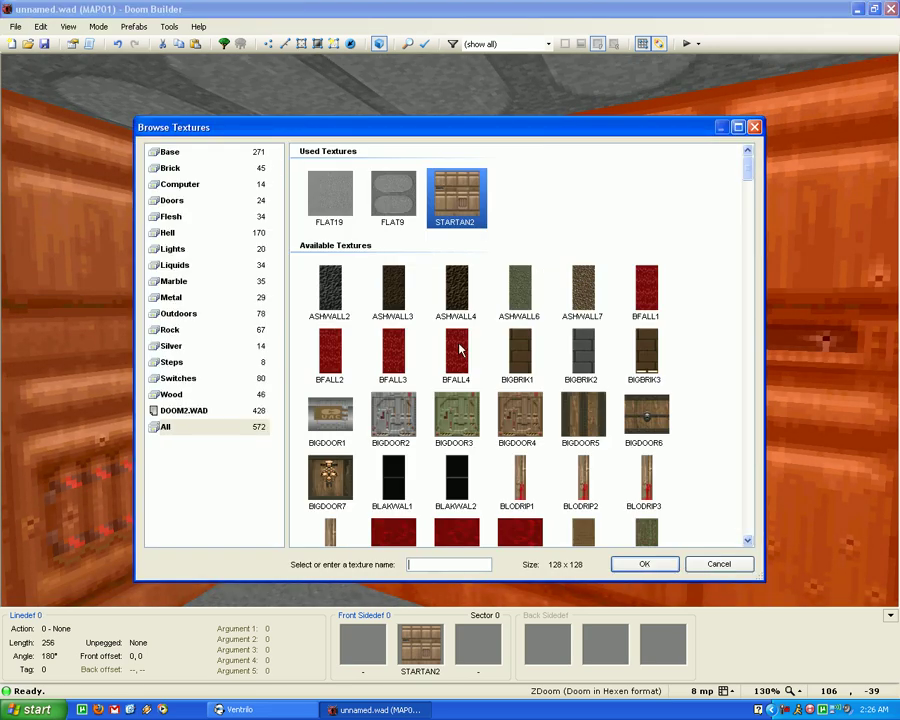
pyautogui.click(390, 420)
pyautogui.scroll(-1, 390, 423)
pyautogui.scroll(-15, 390, 422)
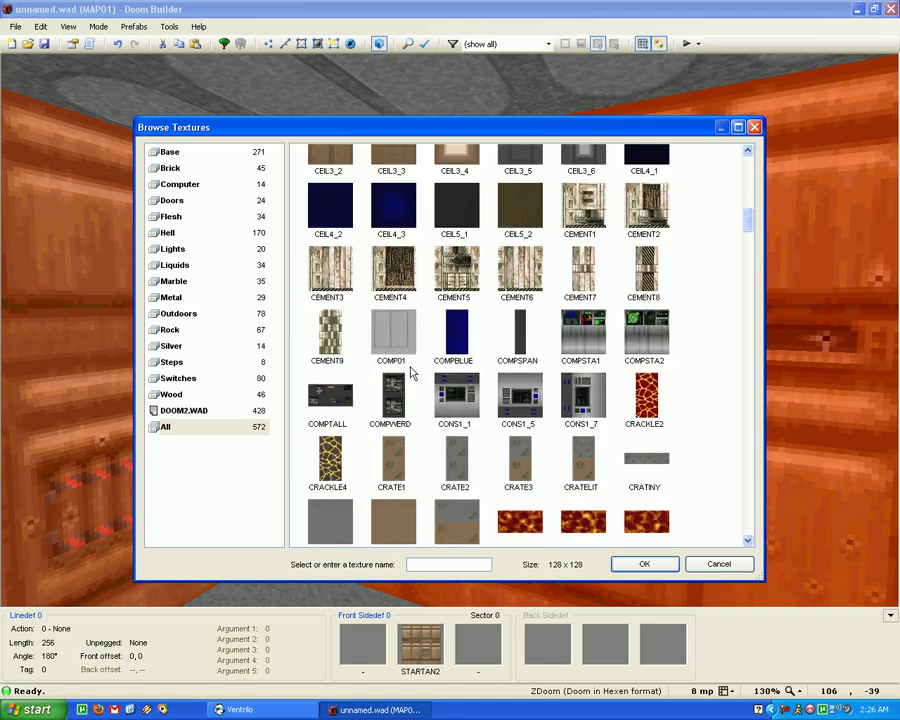
pyautogui.scroll(-9, 423, 347)
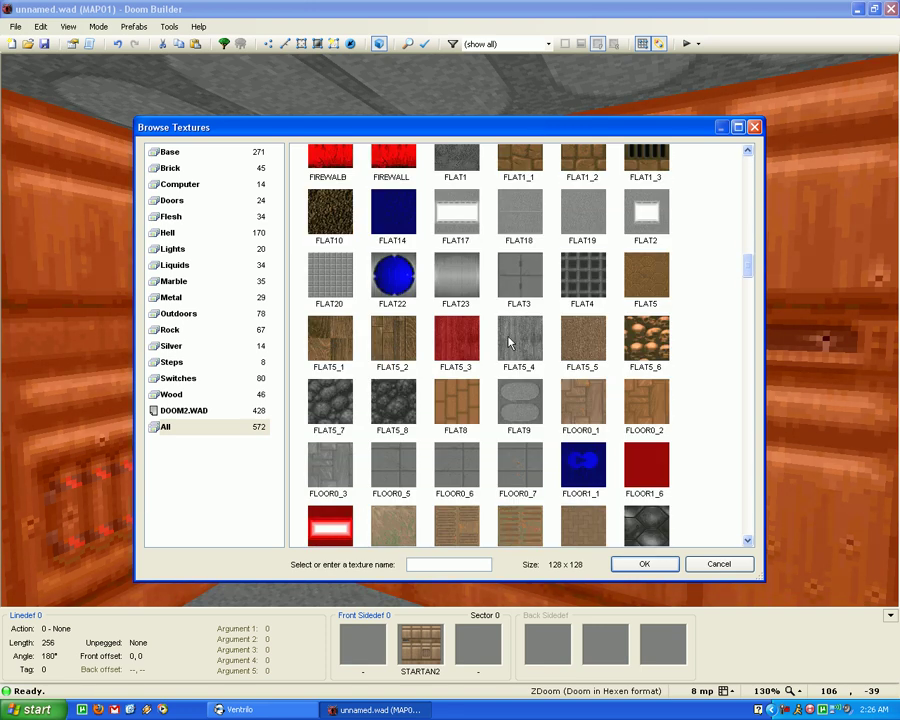
pyautogui.scroll(-11, 506, 338)
pyautogui.scroll(-3, 509, 333)
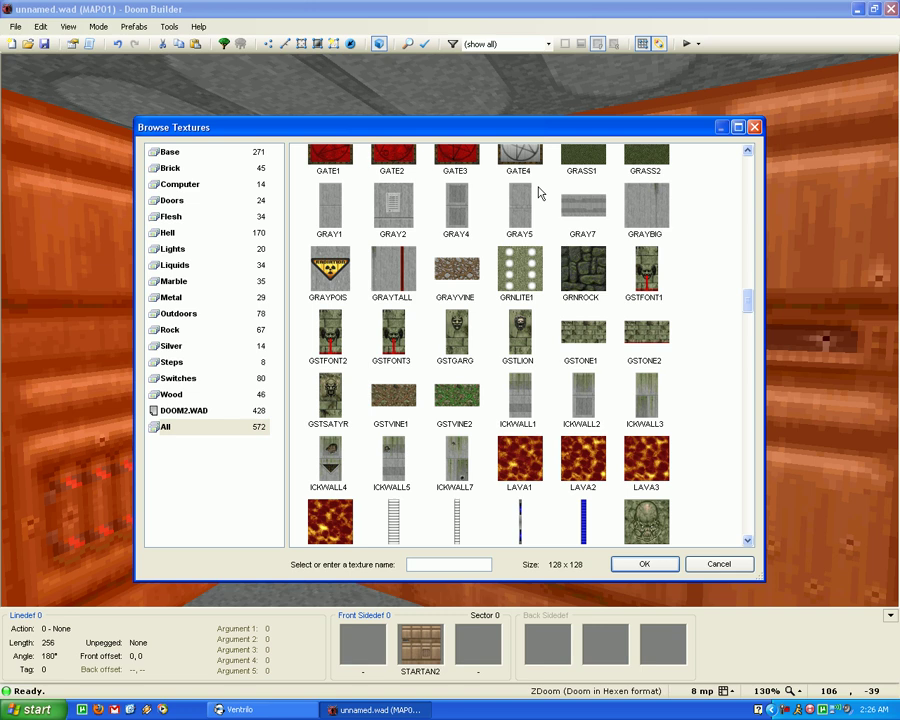
pyautogui.click(336, 221)
pyautogui.doubleClick(336, 221)
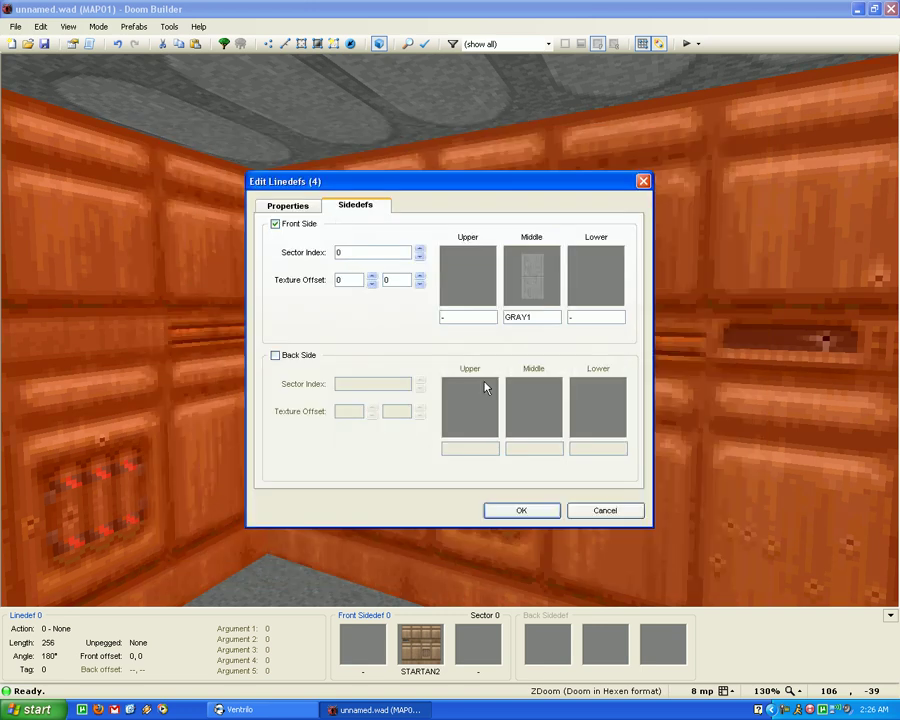
pyautogui.click(522, 512)
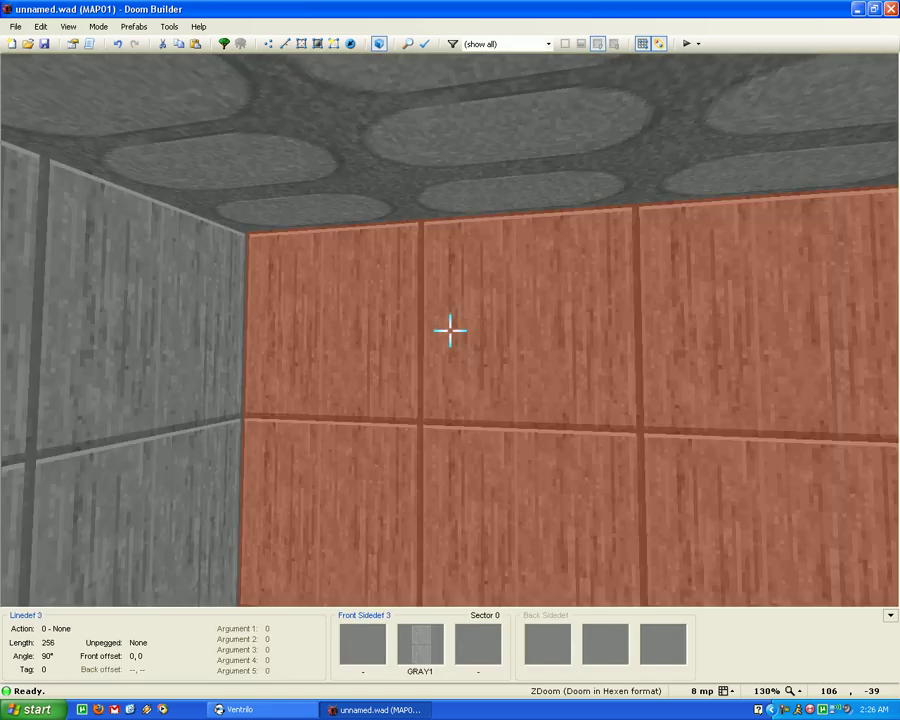
# - Wheel on the ceiling in Visual Mode to raise it from 128 to 144
pyautogui.scroll(2, 450, 330)
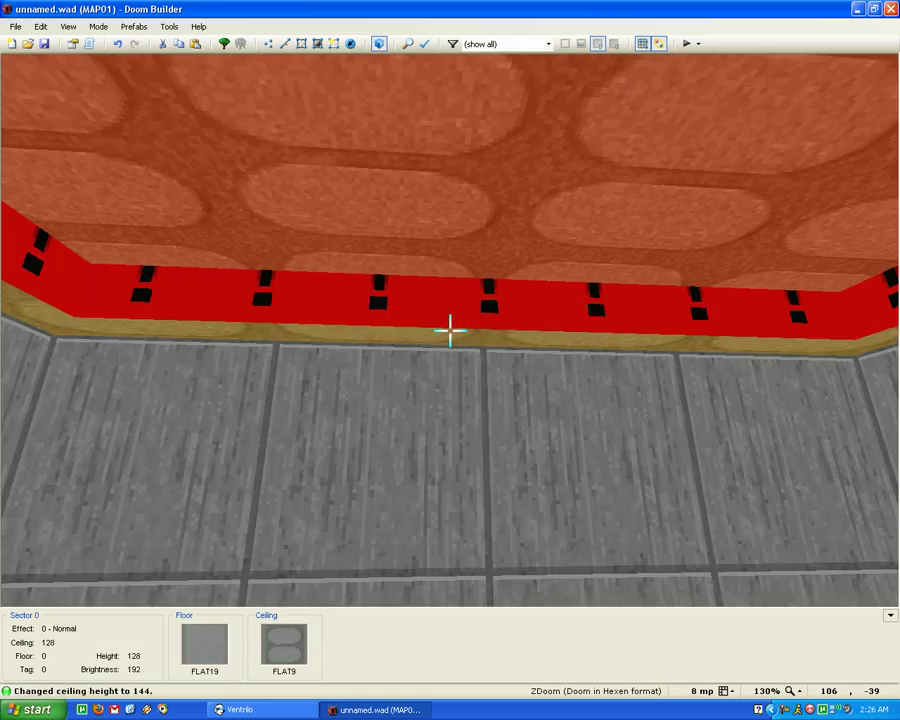
pyautogui.scroll(-1, 450, 330)
pyautogui.scroll(-1, 450, 330)
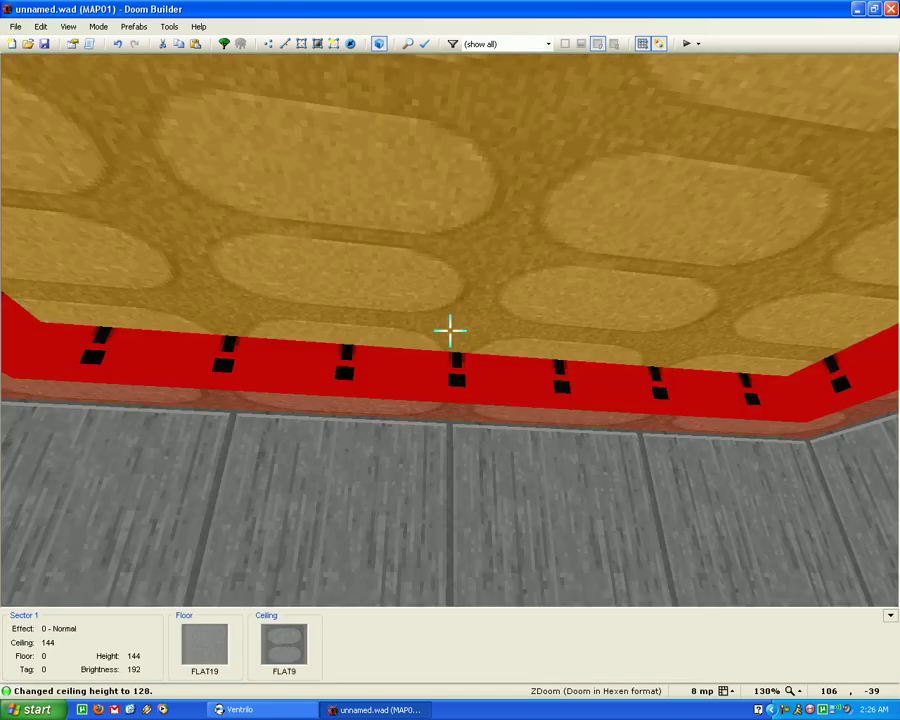
pyautogui.scroll(2, 450, 330)
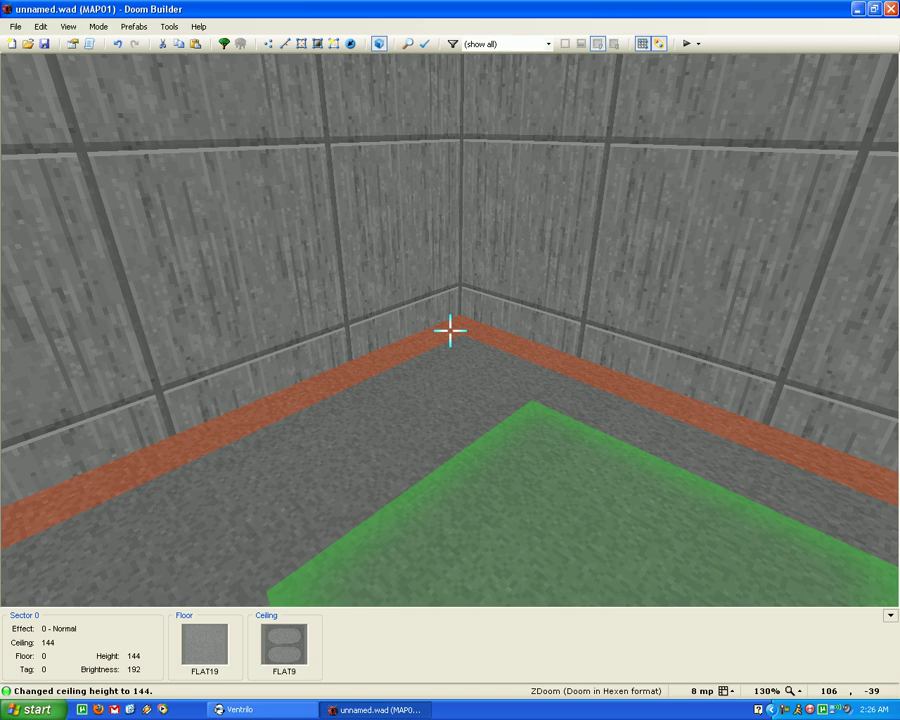
# - Set the outer sector's floor flat to COMPBLUE in Edit Sector
pyautogui.rightClick(450, 330)
pyautogui.click(506, 283)
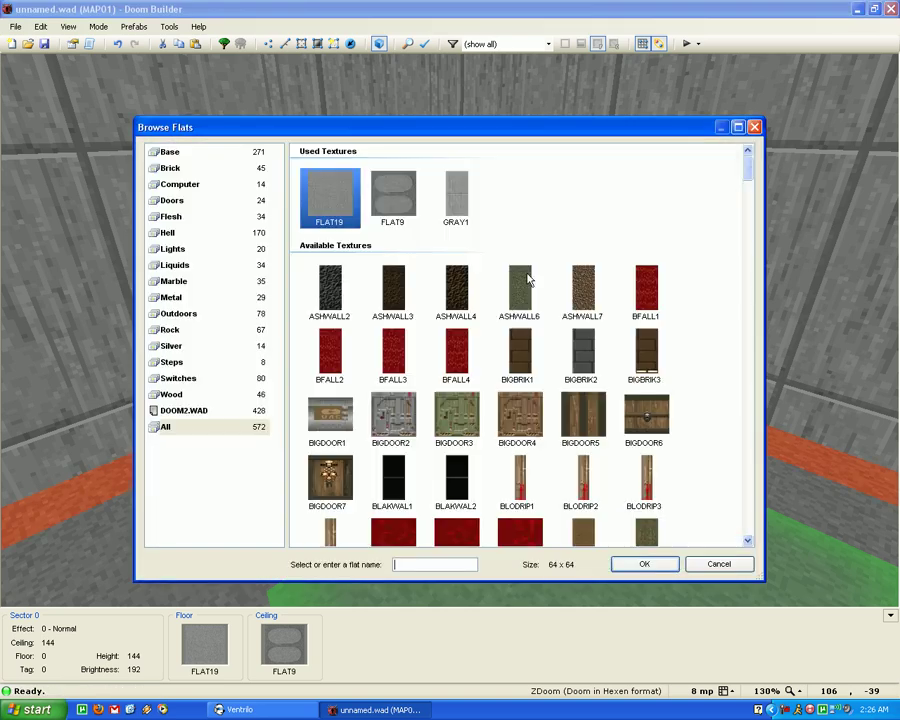
pyautogui.scroll(-10, 529, 280)
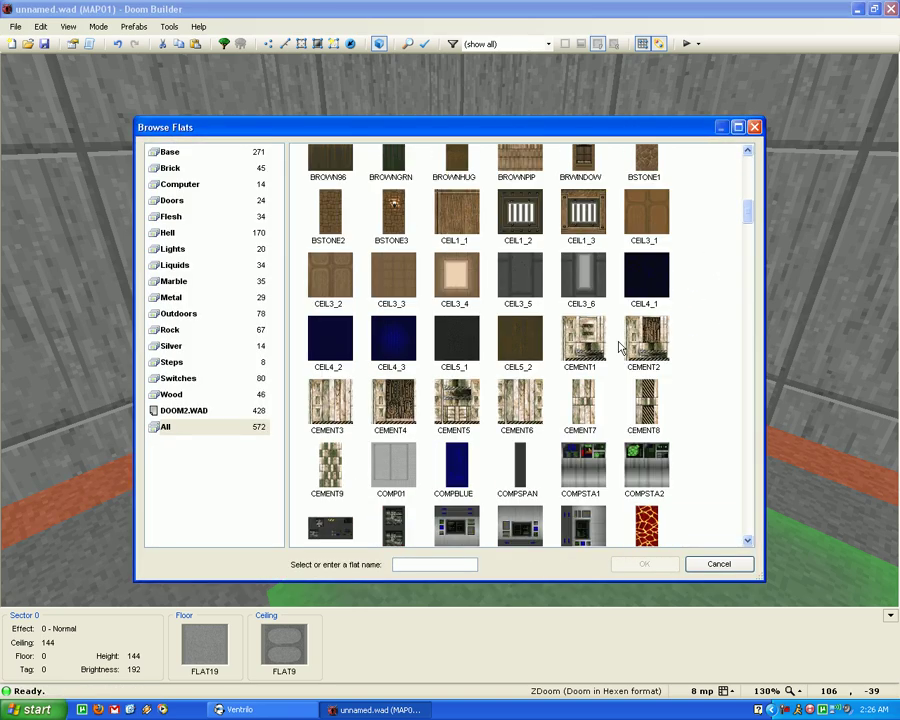
pyautogui.click(346, 350)
pyautogui.scroll(-1, 390, 356)
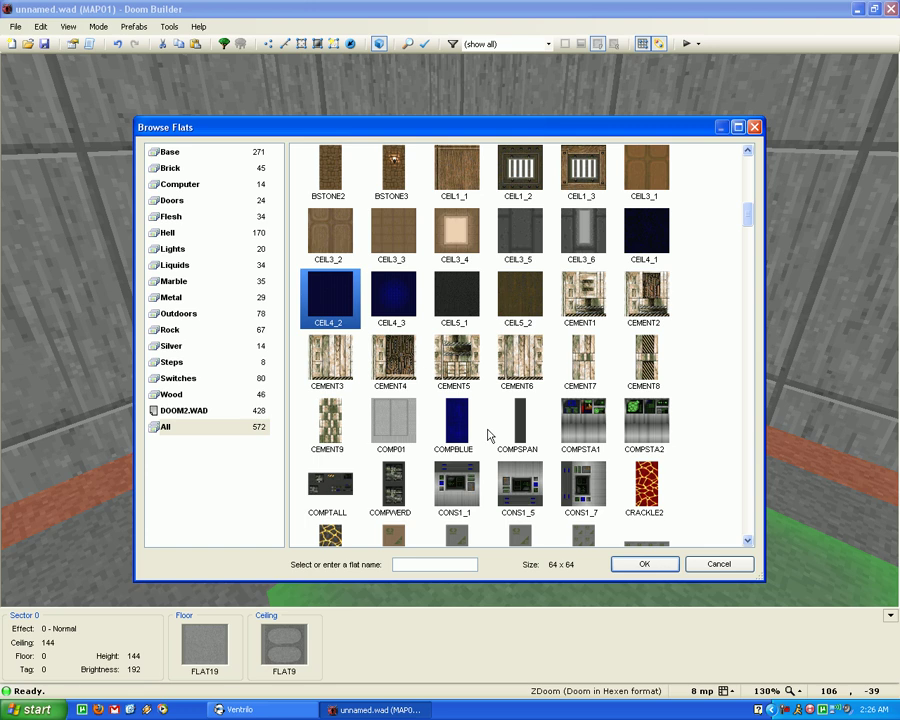
pyautogui.doubleClick(484, 430)
# - Set the outer sector's ceiling flat to COMPBLUE too and apply the changes
pyautogui.click(491, 281)
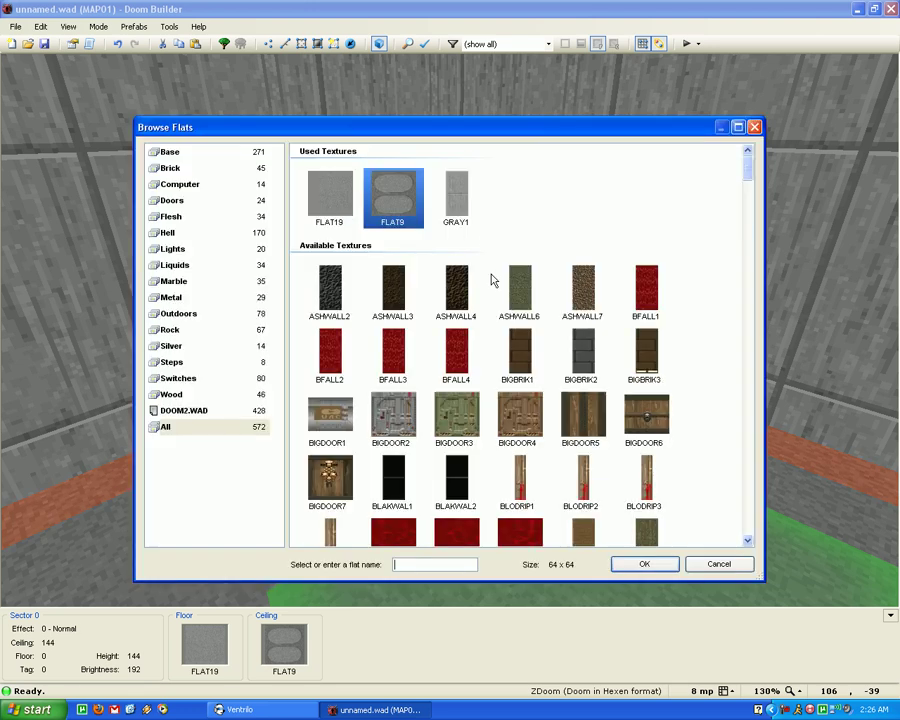
pyautogui.scroll(-10, 530, 223)
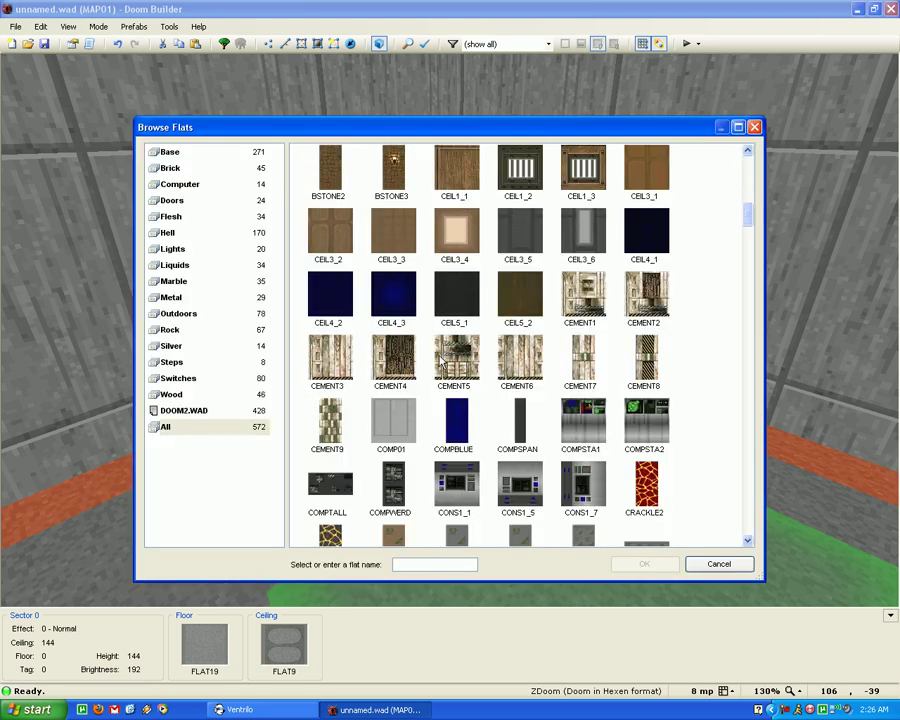
pyautogui.doubleClick(458, 418)
pyautogui.click(512, 502)
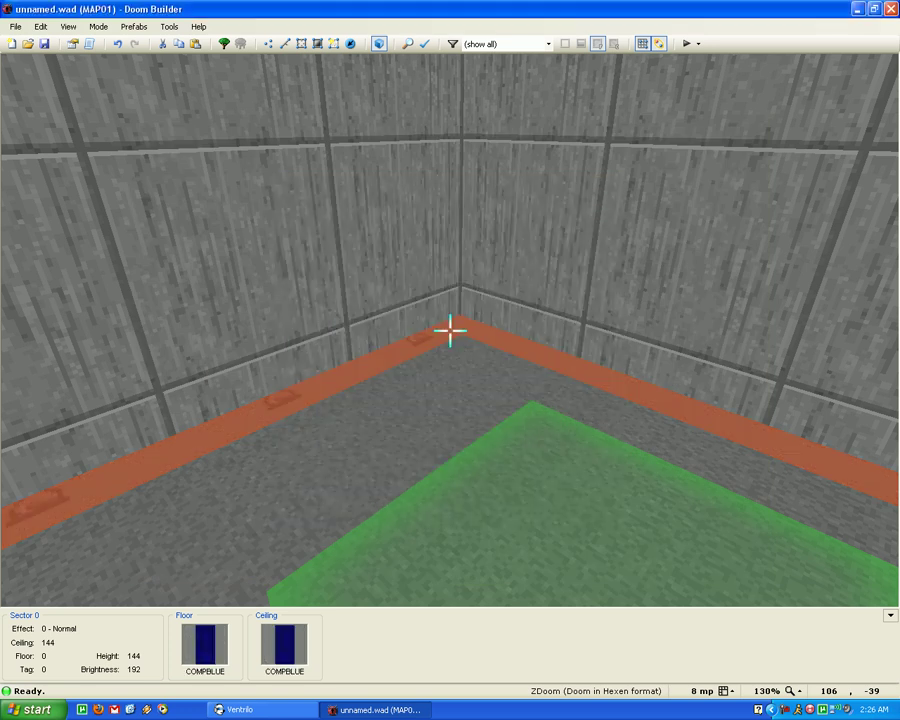
pyautogui.hotkey('ctrl', 'z')
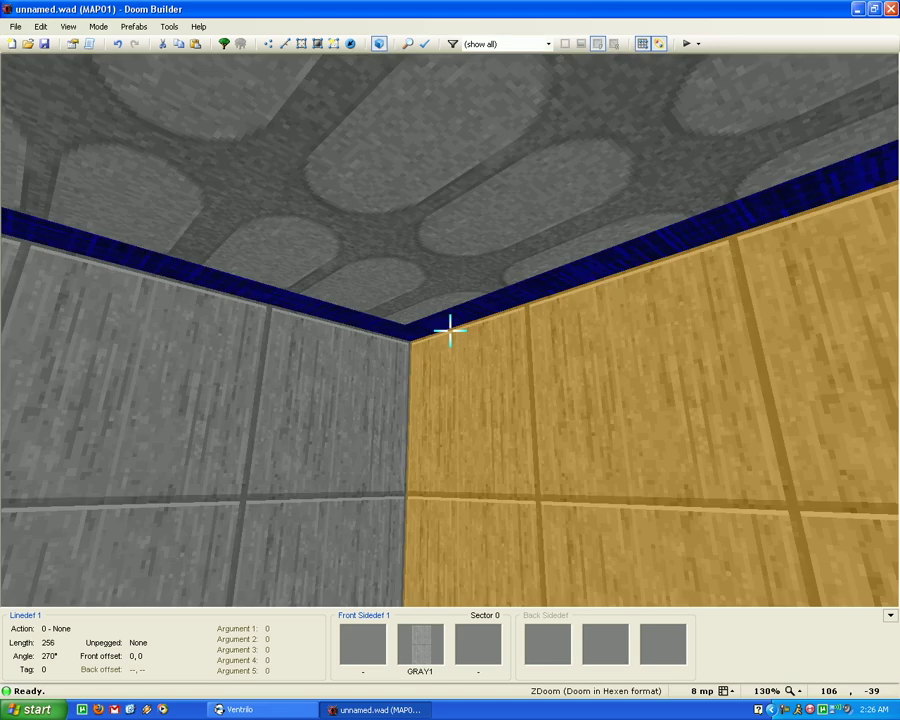
# - Wheel the outer ceiling back down to 128, then exit to 2D Things Mode with W
pyautogui.scroll(1, 450, 330)
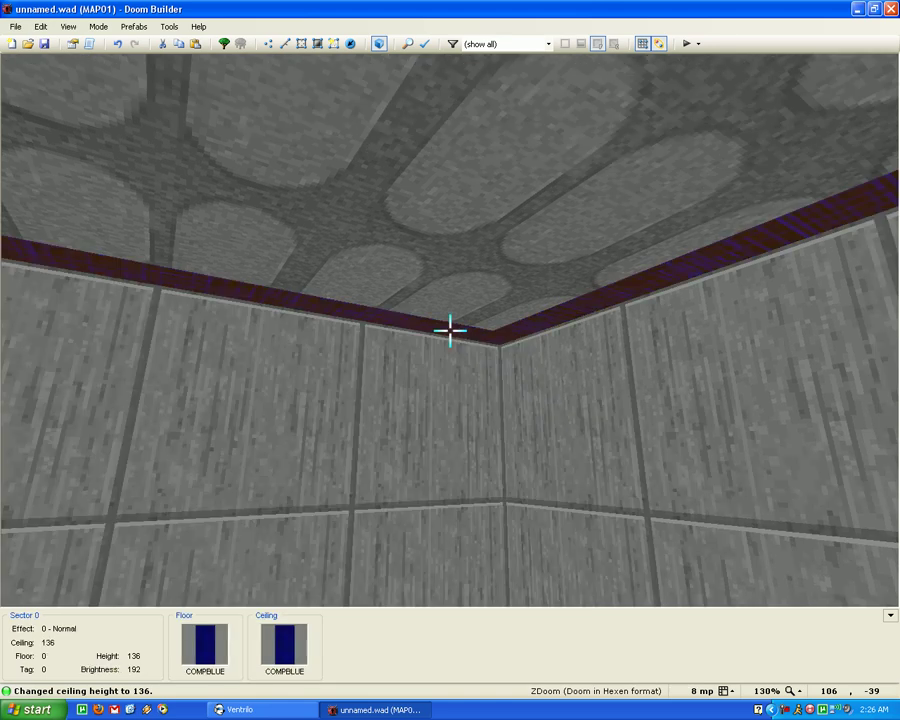
pyautogui.scroll(-1, 450, 330)
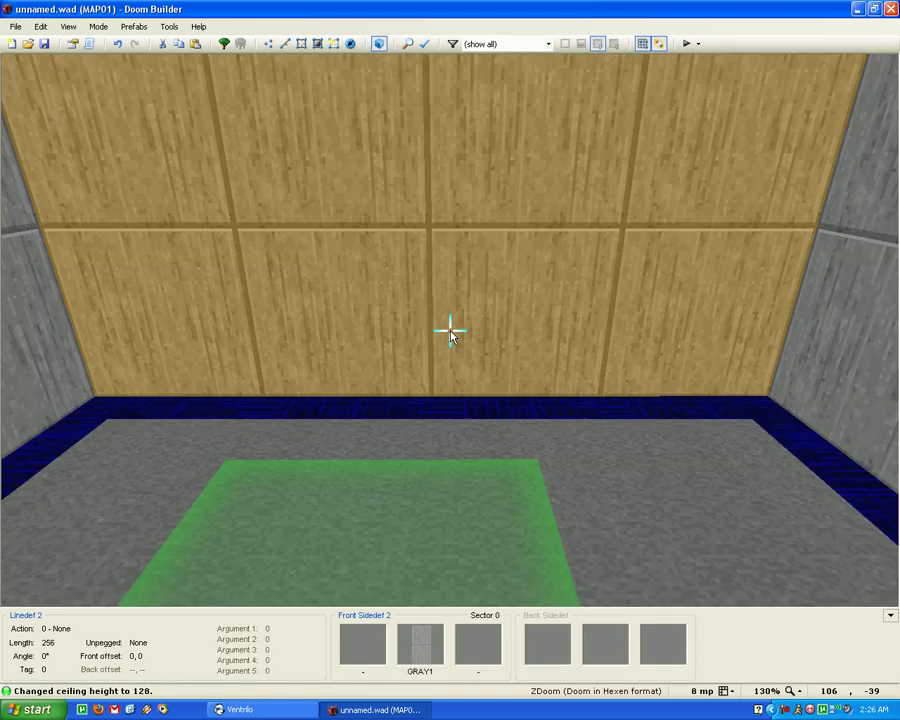
pyautogui.press('w')
pyautogui.scroll(-8, 559, 267)
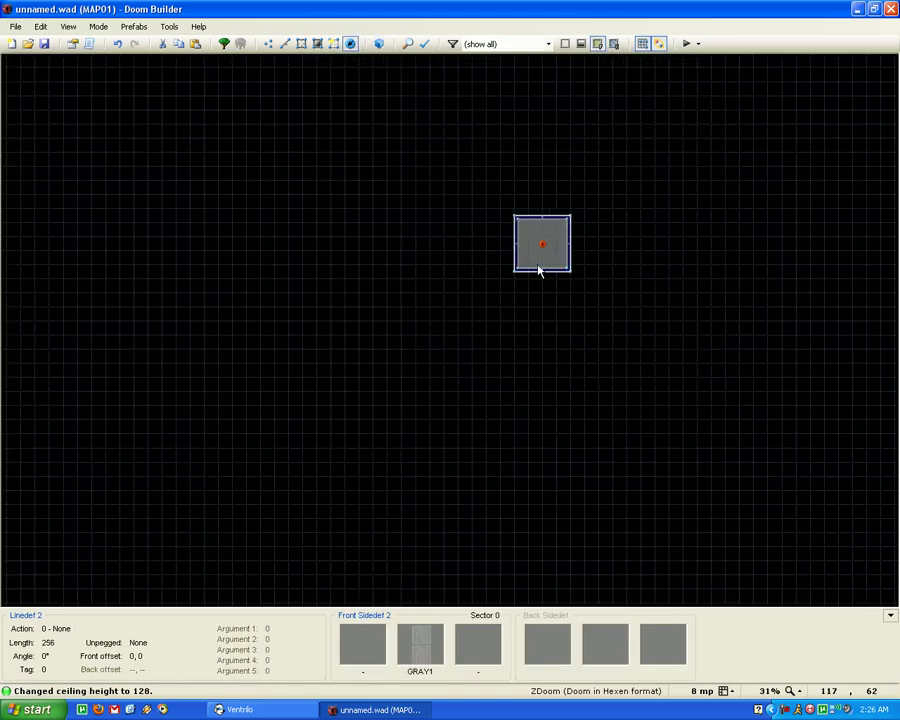
pyautogui.scroll(11, 473, 323)
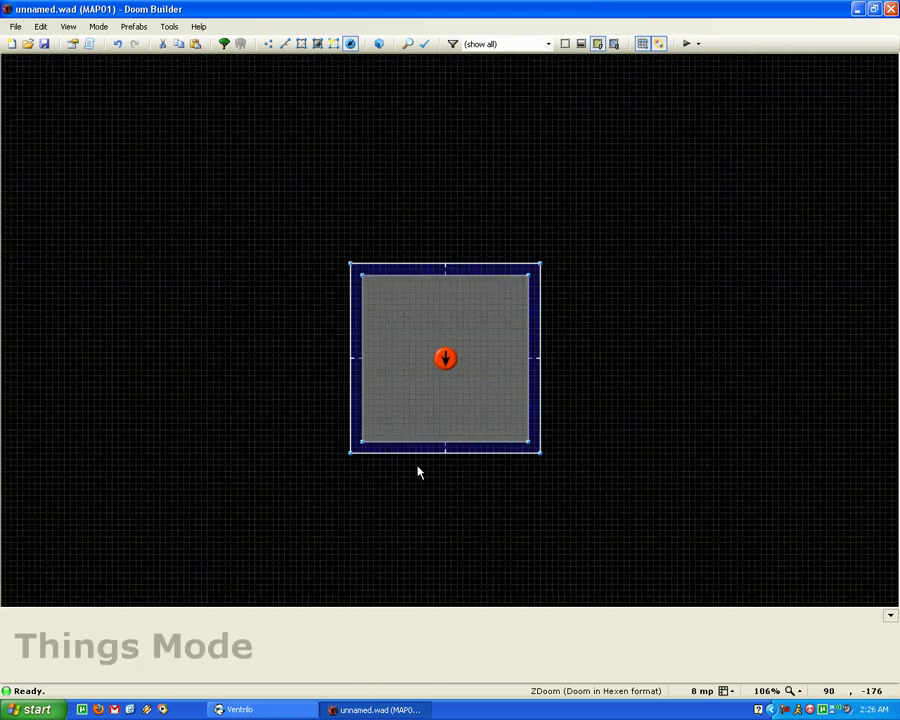
pyautogui.scroll(-7, 440, 430)
pyautogui.scroll(1, 448, 374)
pyautogui.scroll(2, 450, 373)
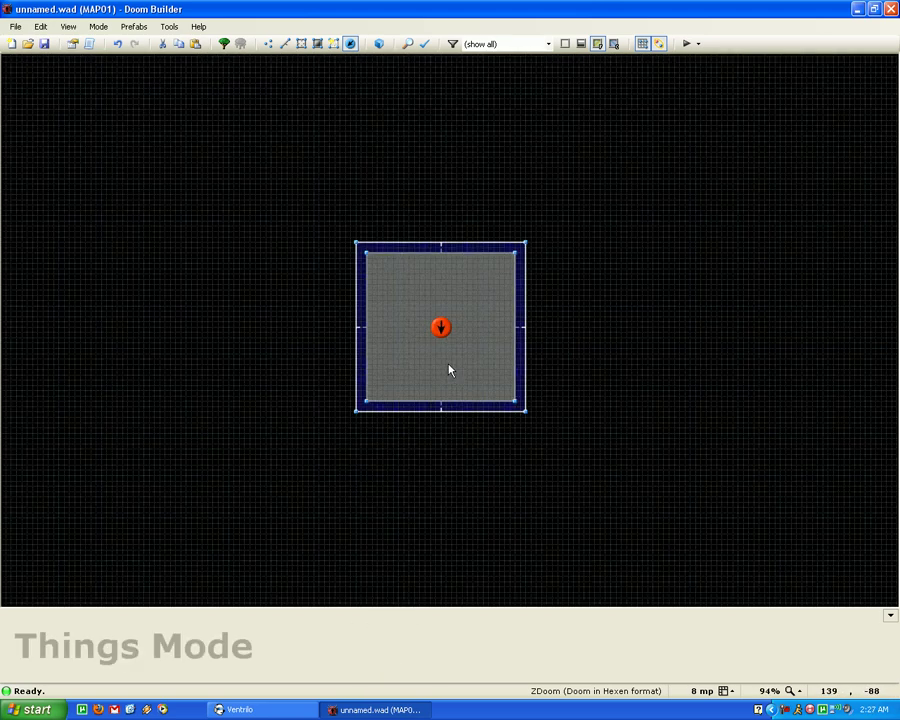